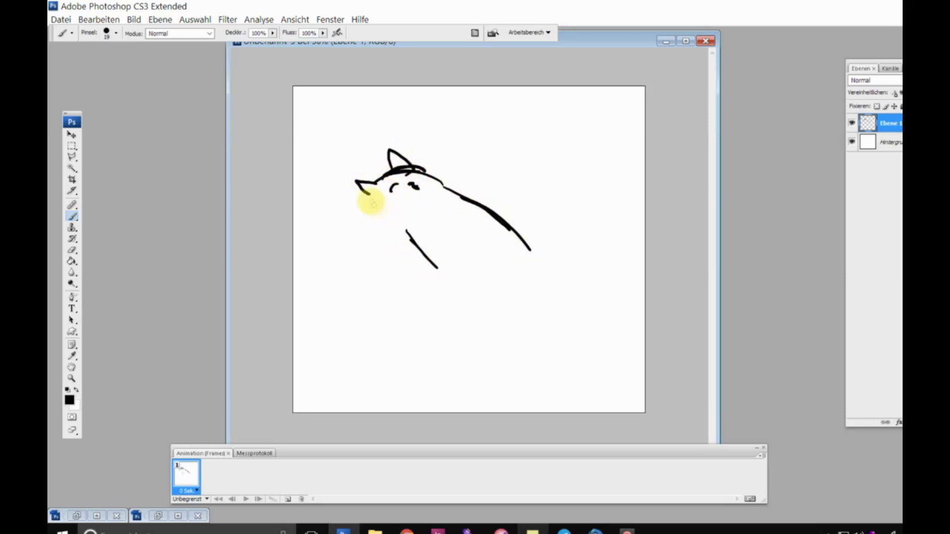
- Sketch the cat's neck, front leg, muzzle, back, belly, hind leg and tail with the Brush
left_click_drag(364, 250, 359, 267)
left_click_drag(444, 183, 556, 242)
left_click_drag(477, 204, 573, 271)
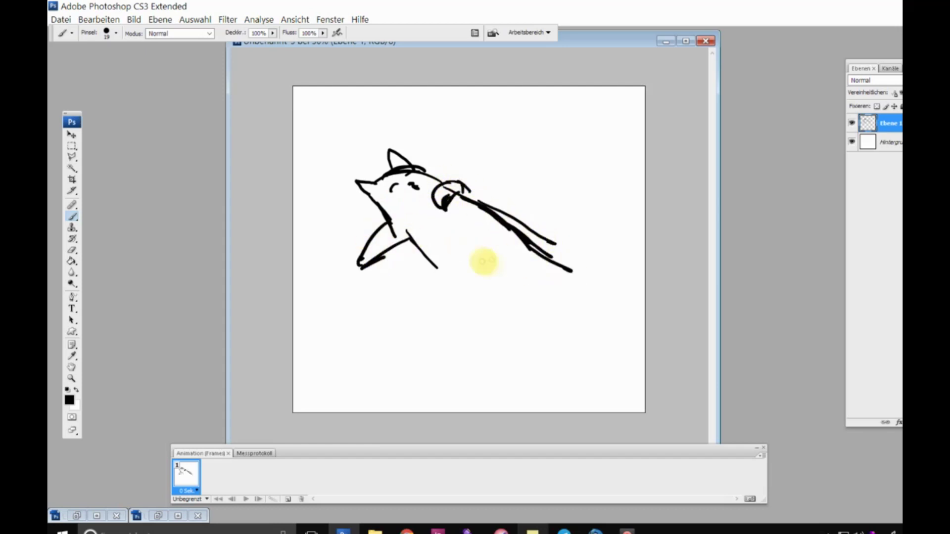
left_click_drag(437, 268, 520, 313)
mouse_move(500, 269)
left_mouse_down()
mouse_move(554, 317)
mouse_move(574, 277)
left_mouse_up()
mouse_move(491, 212)
left_mouse_down()
mouse_move(505, 260)
mouse_move(588, 260)
left_mouse_up()
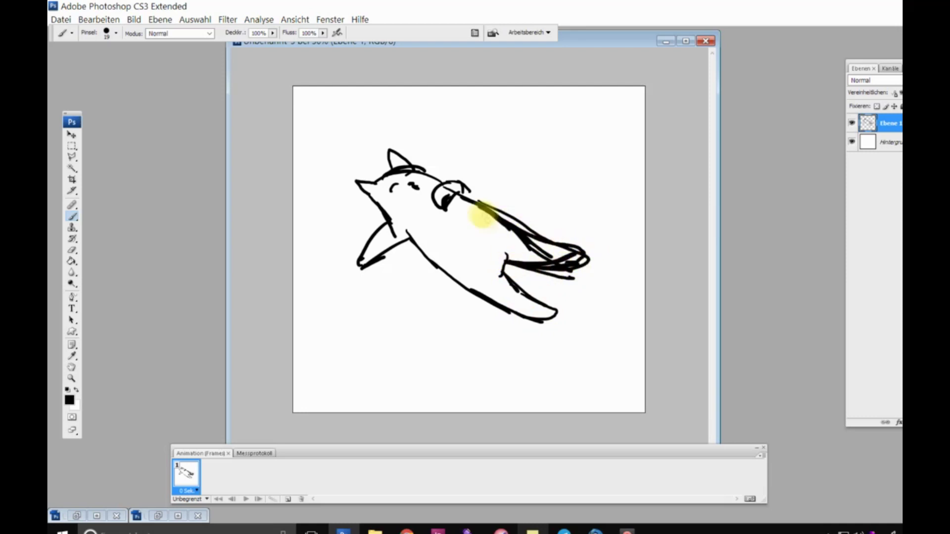
- Erase stray parts of the back strokes, then return to the Brush
key("e")
mouse_move(490, 215)
left_mouse_down()
mouse_move(530, 255)
mouse_move(581, 273)
mouse_move(496, 218)
mouse_move(527, 229)
left_mouse_up()
key("b")
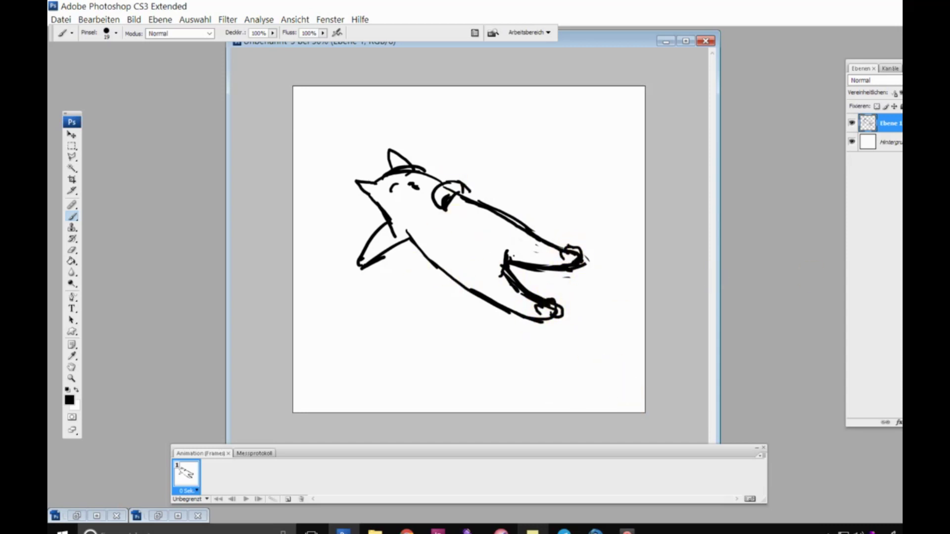
- Fade the sketch to 50% opacity and zoom in on the cat's head
key("5")
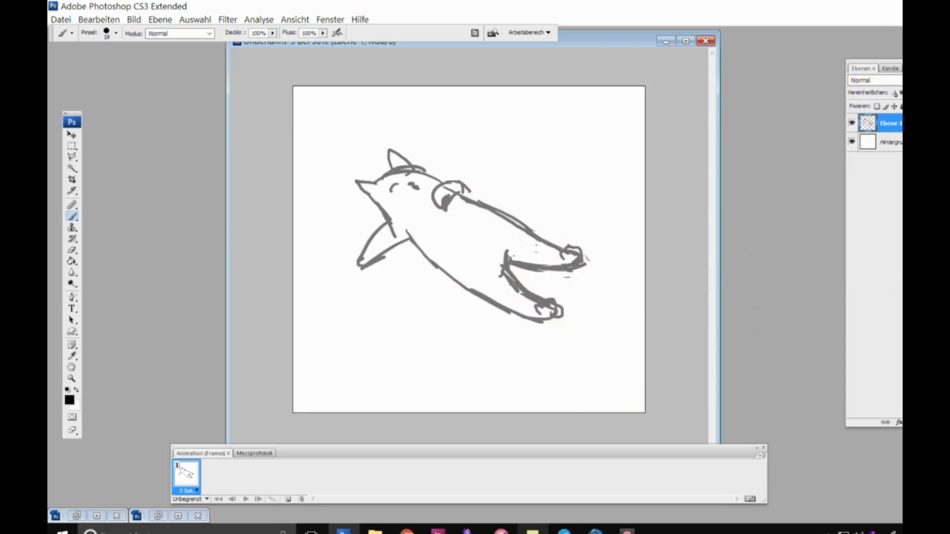
key("z")
left_click(405, 259)
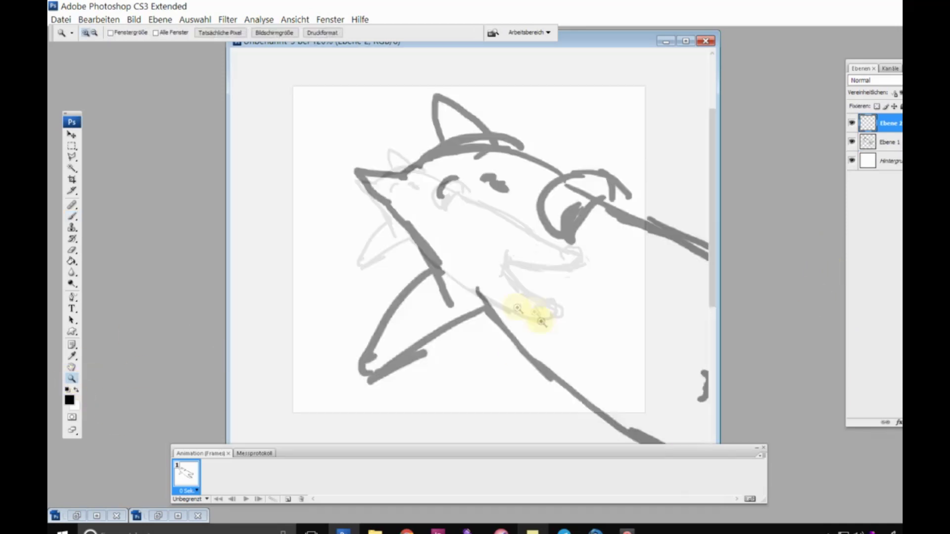
left_click(530, 318)
key("b")
- Trace the head, pointed ear, snout, cheek and eye in black, redoing missed strokes
mouse_move(336, 262)
left_mouse_down()
mouse_move(502, 217)
mouse_move(402, 218)
mouse_move(569, 252)
left_mouse_up()
key("ctrl+z")
key("ctrl+z")
mouse_move(340, 262)
left_mouse_down()
mouse_move(371, 223)
mouse_move(566, 252)
left_mouse_up()
mouse_move(391, 213)
left_mouse_down()
mouse_move(382, 151)
mouse_move(452, 204)
left_mouse_up()
key("ctrl+z")
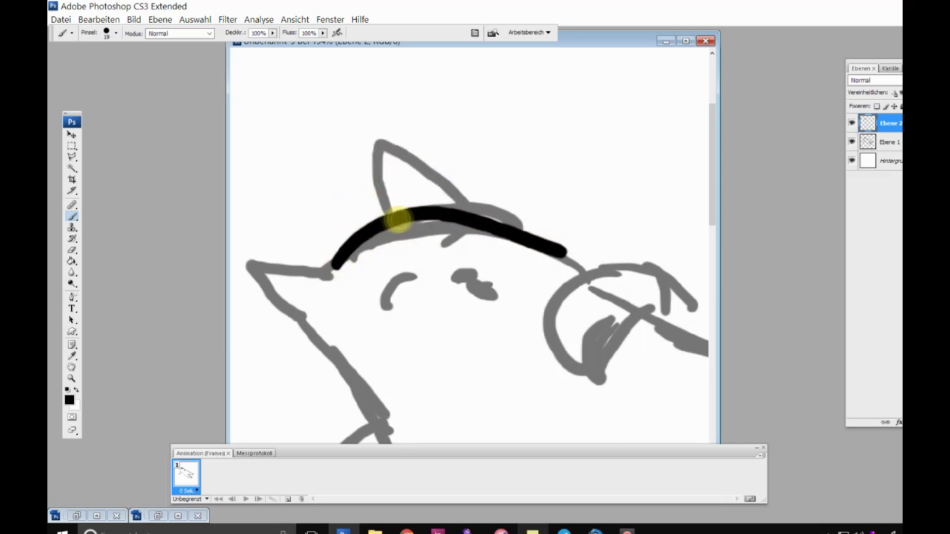
mouse_move(388, 212)
left_mouse_down()
mouse_move(453, 203)
mouse_move(418, 149)
mouse_move(455, 205)
left_mouse_up()
key("ctrl+z")
key("ctrl+z")
left_click_drag(320, 272, 324, 326)
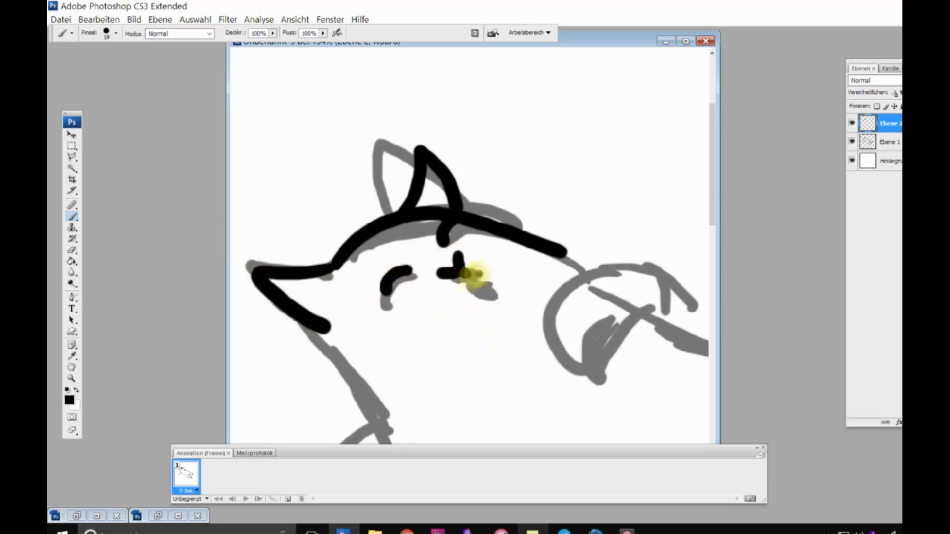
left_click_drag(465, 273, 470, 280)
left_click_drag(563, 253, 582, 261)
- Pan to the front leg and trace its outline and looping paw in black
key("space")
left_click_drag(509, 318, 280, 138)
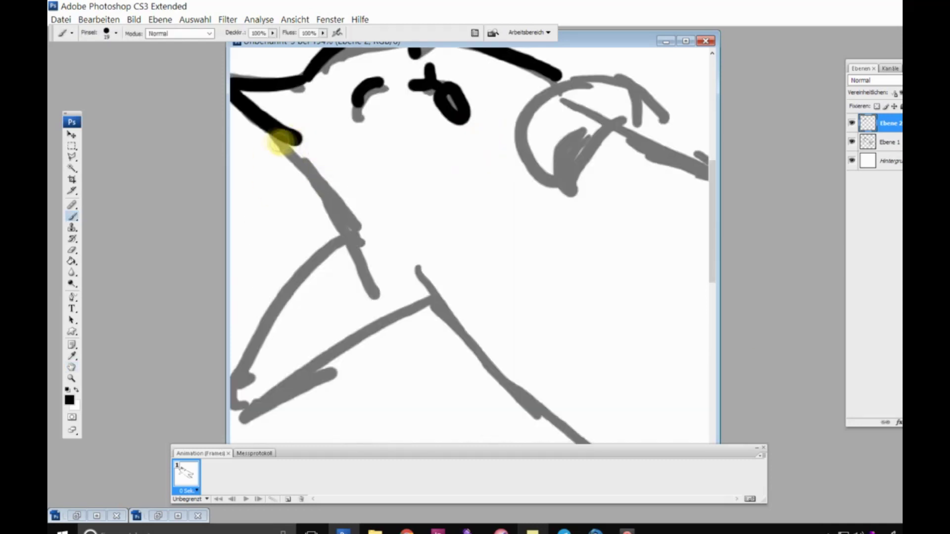
left_click_drag(406, 272, 468, 225)
left_click_drag(399, 190, 328, 271)
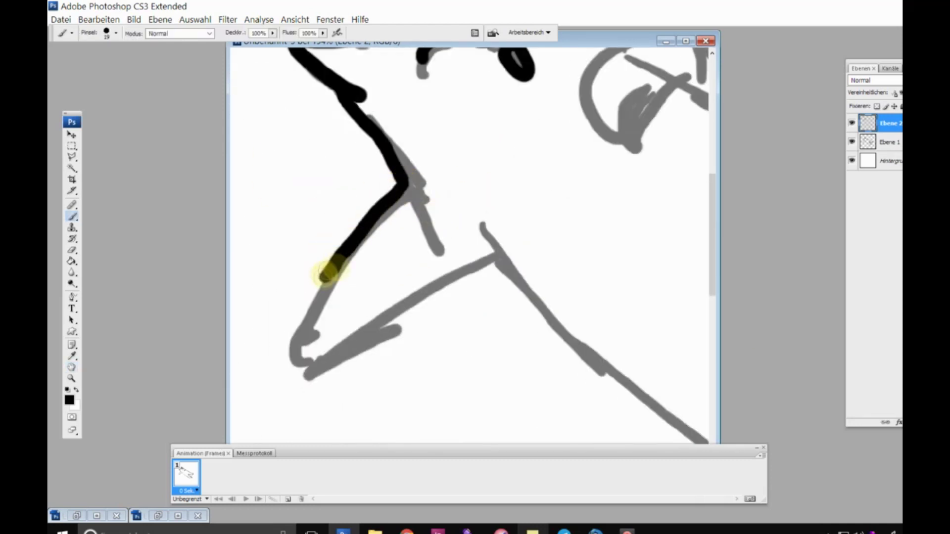
left_click_drag(489, 256, 361, 347)
mouse_move(328, 268)
left_mouse_down()
mouse_move(312, 235)
mouse_move(272, 314)
left_mouse_up()
key("ctrl+z")
left_click_drag(354, 183, 272, 317)
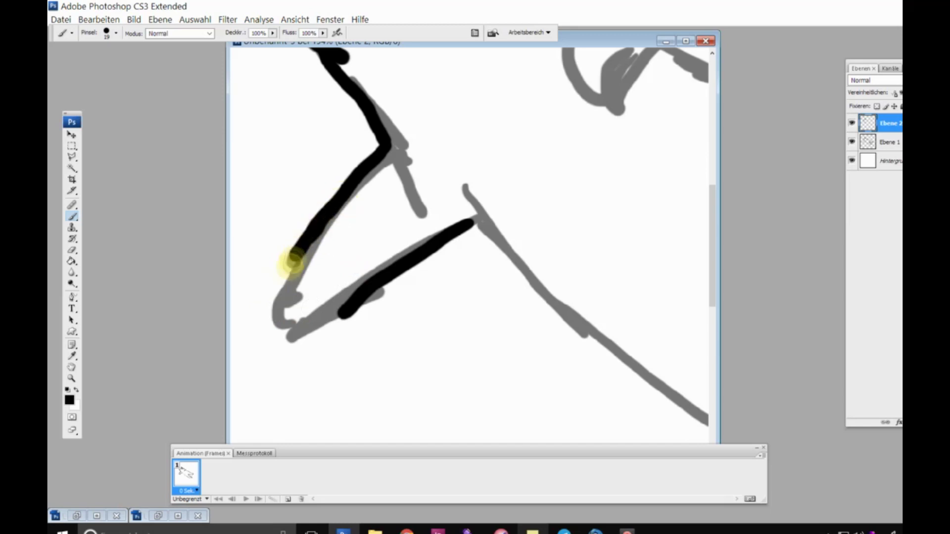
left_click_drag(346, 311, 322, 361)
left_click_drag(272, 316, 322, 371)
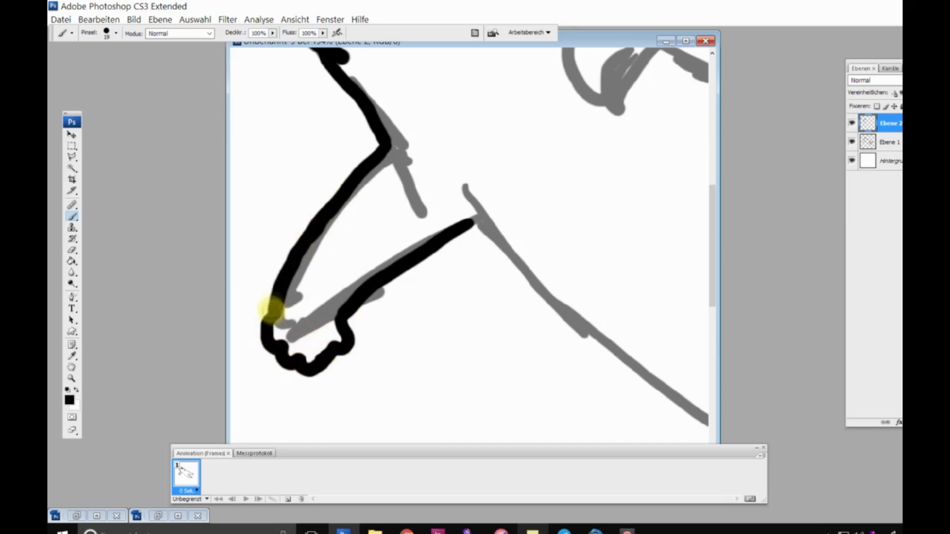
left_click_drag(272, 310, 263, 341)
key("e")
key("b")
- Trace the long belly line, upper curve and lower hind leg, then zoom out to the whole cat
left_click_drag(561, 313, 287, 186)
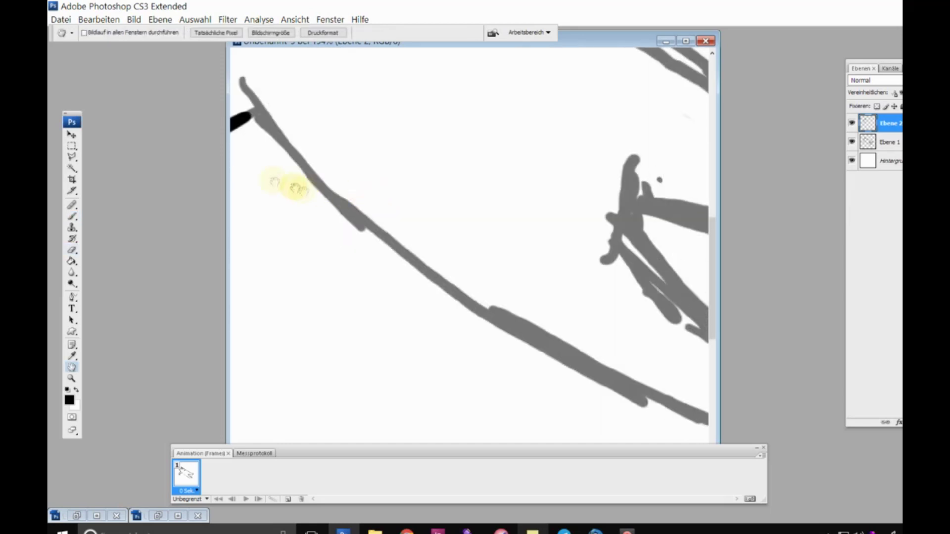
mouse_move(248, 126)
left_mouse_down()
mouse_move(371, 229)
mouse_move(279, 131)
mouse_move(520, 259)
mouse_move(440, 267)
left_mouse_up()
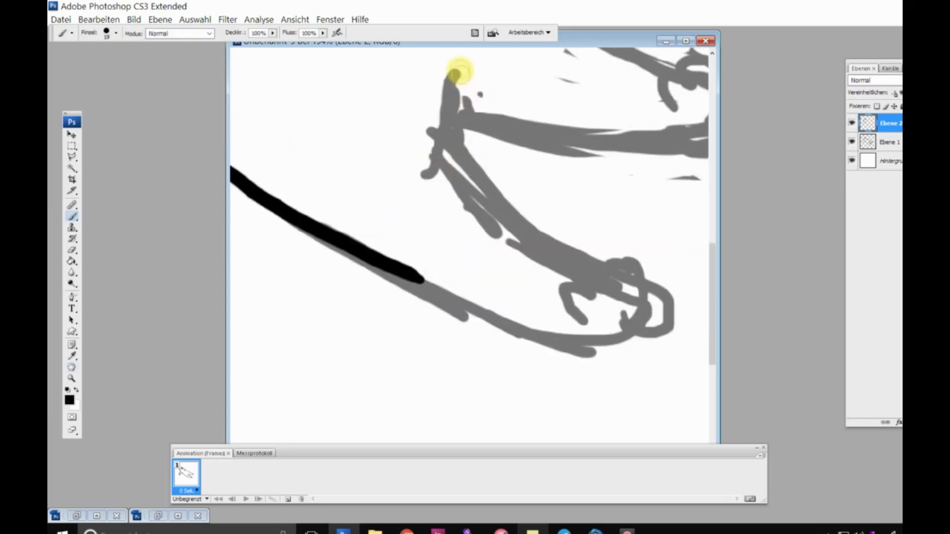
mouse_move(458, 72)
left_mouse_down()
mouse_move(462, 131)
mouse_move(543, 240)
mouse_move(513, 215)
left_mouse_up()
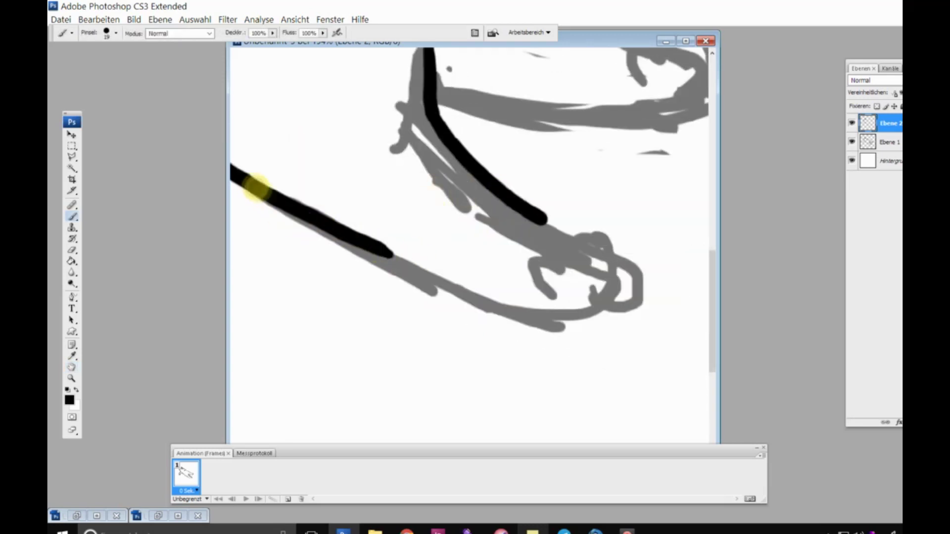
left_click_drag(251, 186, 573, 310)
mouse_move(604, 231)
left_mouse_down()
mouse_move(612, 266)
mouse_move(608, 239)
mouse_move(545, 244)
mouse_move(594, 254)
mouse_move(595, 246)
left_mouse_up()
key("ctrl+minus")
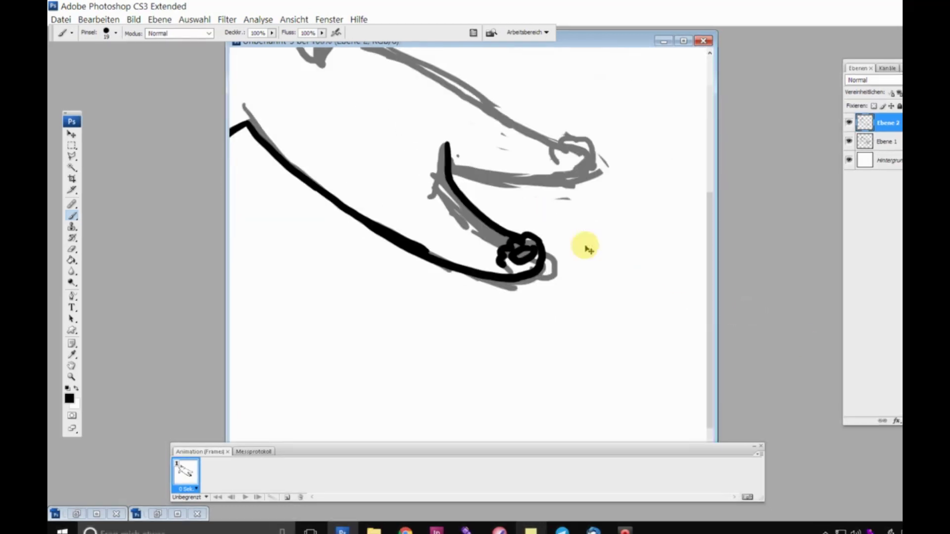
key("ctrl+minus")
key("ctrl+minus")
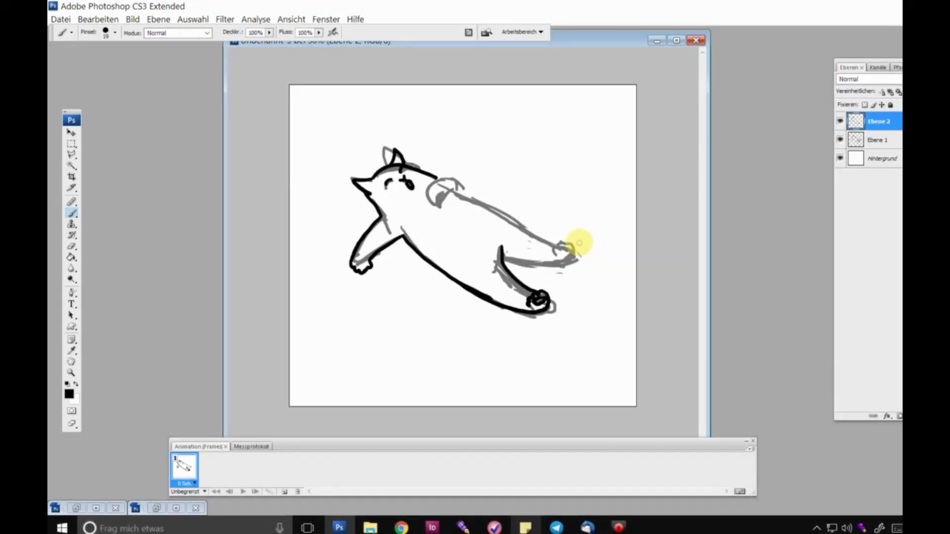
- Zoom in on the hind leg and try a curl stroke for the paw, undoing it
left_click(71, 372)
left_click(477, 244)
left_click(562, 296)
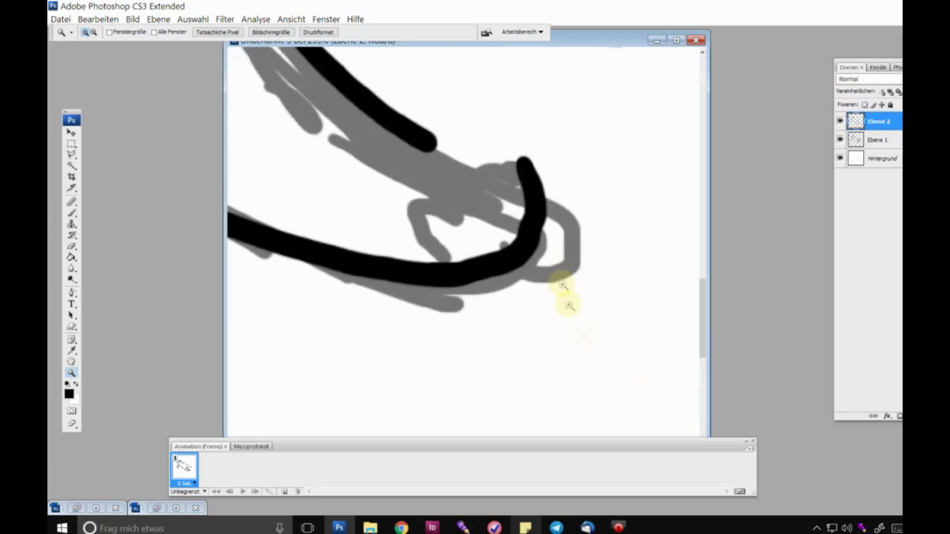
key("e")
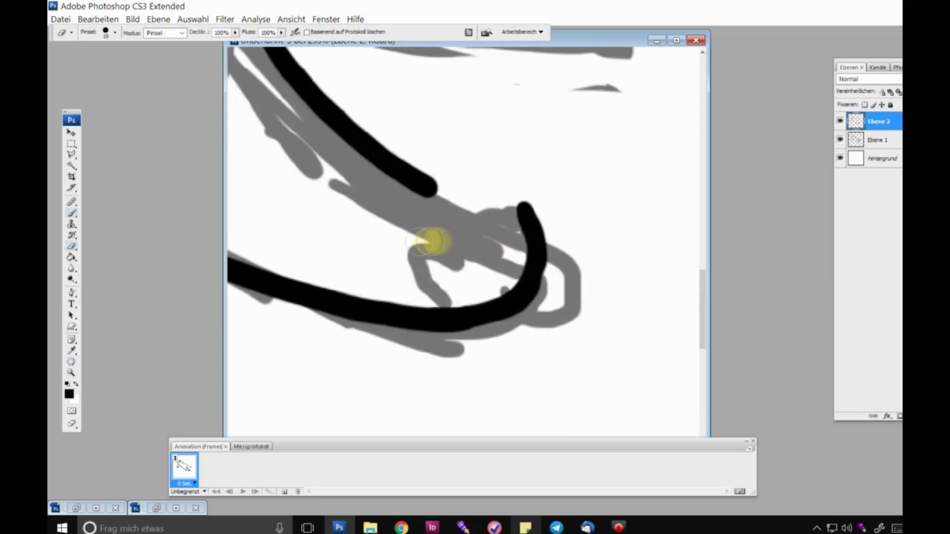
key("b")
mouse_move(405, 269)
left_mouse_down()
mouse_move(513, 184)
mouse_move(536, 218)
mouse_move(493, 250)
mouse_move(472, 214)
mouse_move(425, 286)
mouse_move(317, 114)
mouse_move(534, 215)
left_mouse_up()
key("ctrl+z")
key("h")
key("b")
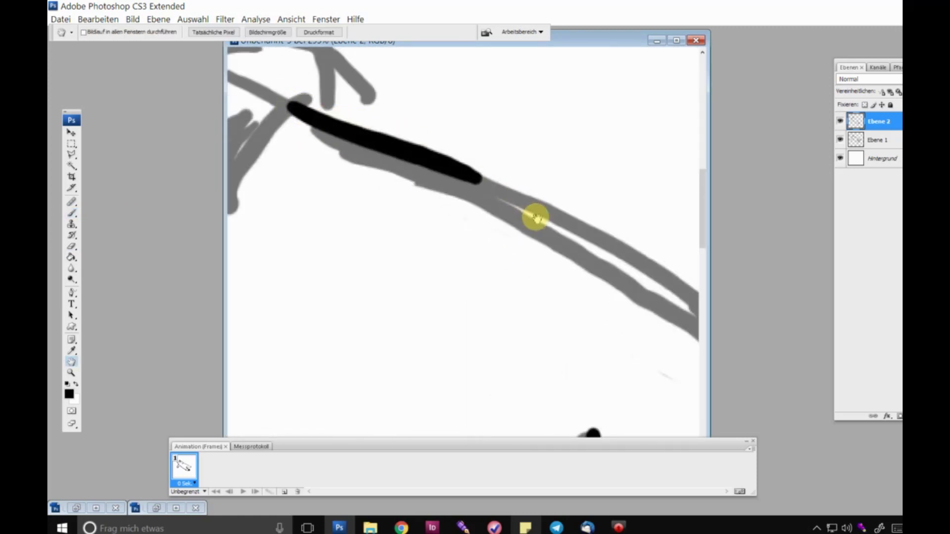
key("ctrl+z")
- Ink the upper hind leg and paw outline with an inner loop
mouse_move(254, 110)
left_mouse_down()
mouse_move(517, 225)
mouse_move(403, 158)
left_mouse_up()
mouse_move(339, 89)
left_mouse_down()
mouse_move(541, 240)
mouse_move(520, 185)
left_mouse_up()
mouse_move(244, 254)
left_mouse_down()
mouse_move(512, 306)
mouse_move(593, 304)
left_mouse_up()
mouse_move(598, 180)
left_mouse_down()
mouse_move(535, 256)
mouse_move(663, 238)
left_mouse_up()
key("ctrl+z")
mouse_move(594, 170)
left_mouse_down()
mouse_move(636, 187)
mouse_move(651, 269)
mouse_move(583, 246)
mouse_move(624, 225)
mouse_move(568, 238)
mouse_move(608, 212)
mouse_move(643, 232)
left_mouse_up()
- Draw the loop and toe strokes on the upper hind paw
key("ctrl+minus")
key("ctrl+minus")
key("ctrl+minus")
key("ctrl+plus")
key("ctrl+plus")
key("ctrl+plus")
key("h")
left_click_drag(473, 235, 402, 235)
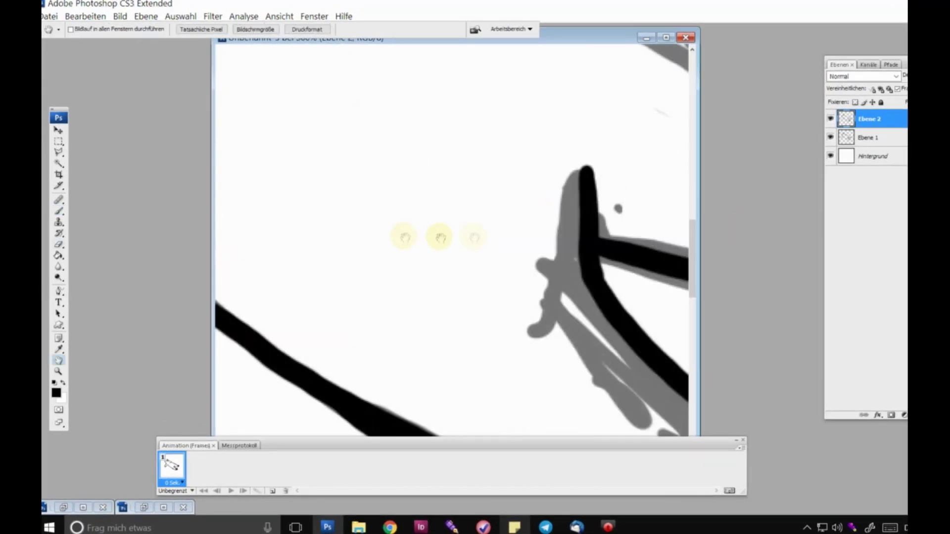
left_click_drag(525, 264, 561, 320)
mouse_move(470, 129)
left_mouse_down()
mouse_move(314, 282)
mouse_move(403, 153)
mouse_move(512, 243)
left_mouse_up()
key("b")
left_click_drag(458, 224, 419, 311)
key("ctrl+z")
left_click_drag(460, 227, 380, 312)
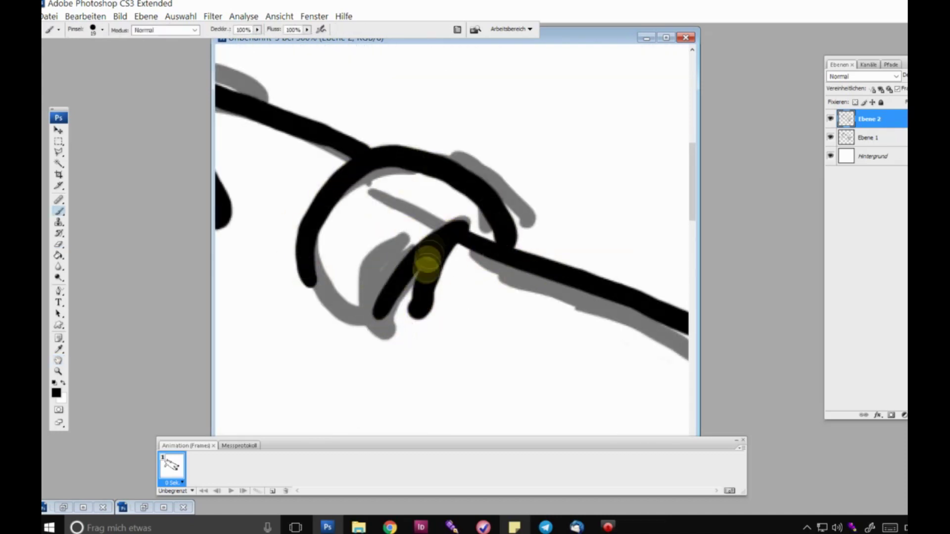
key("e")
key("b")
mouse_move(356, 272)
left_mouse_down()
mouse_move(371, 314)
mouse_move(303, 269)
left_mouse_up()
- Trim the lower paw's toes and start drawing the oval tail below the belly
left_click_drag(460, 238, 483, 127)
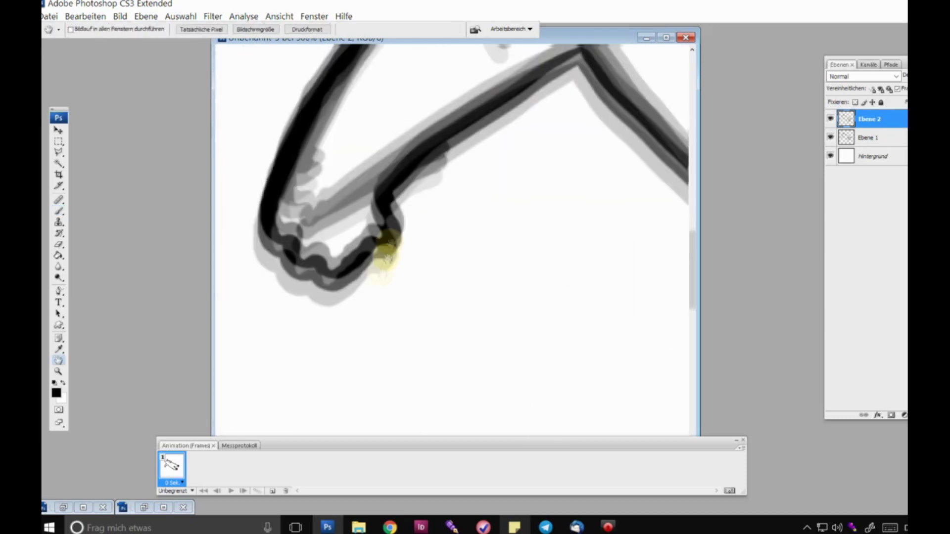
left_click_drag(424, 180, 352, 241)
key("e")
mouse_move(378, 180)
left_mouse_down()
mouse_move(333, 265)
mouse_move(303, 287)
left_mouse_up()
key("ctrl+minus")
key("ctrl+minus")
key("ctrl+minus")
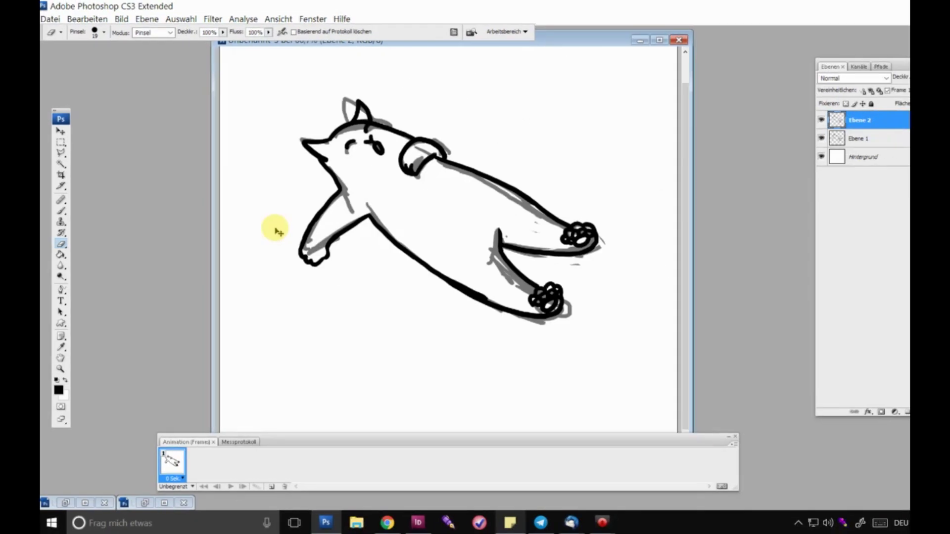
key("b")
key("ctrl+plus")
key("ctrl+plus")
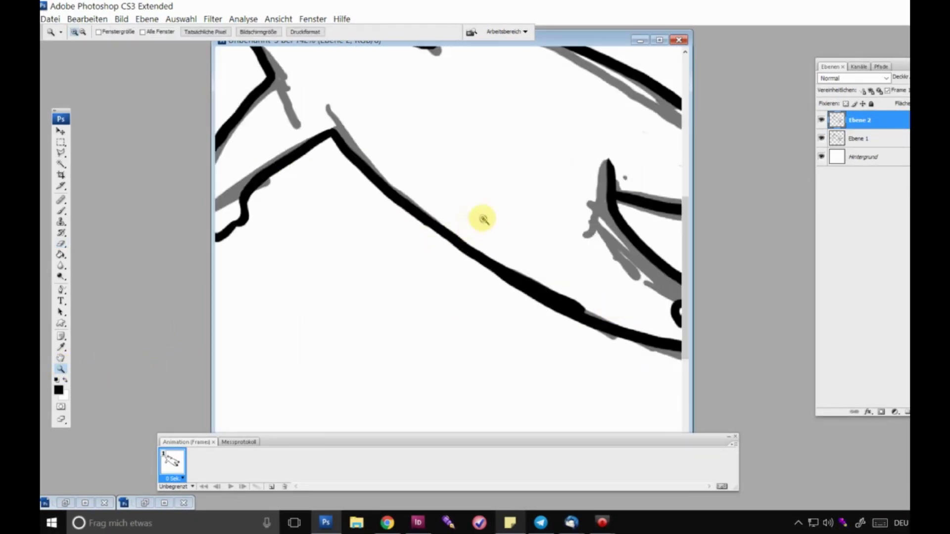
mouse_move(534, 198)
left_mouse_down()
mouse_move(465, 198)
mouse_move(555, 280)
left_mouse_up()
- Delete the grey sketch layer and zoom in where the tail crosses the body
key("ctrl+minus")
key("ctrl+minus")
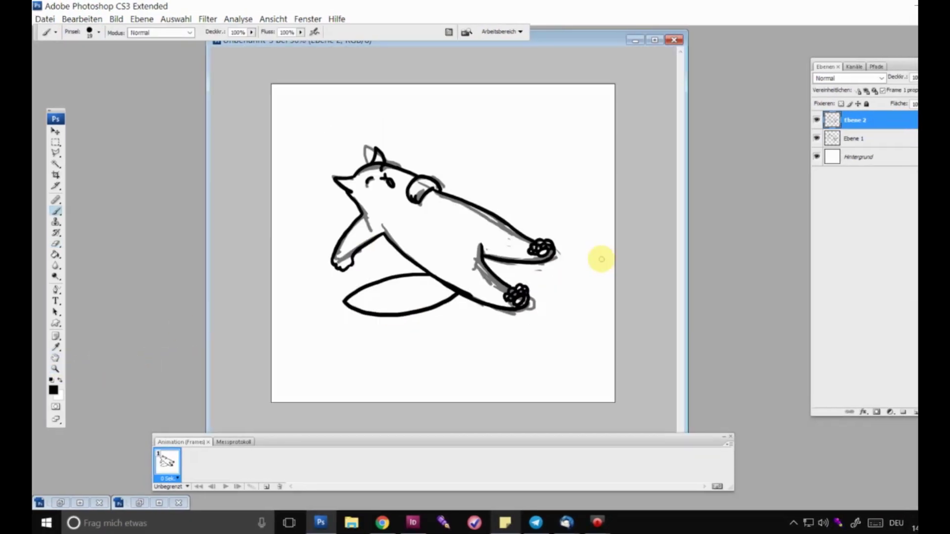
left_click_drag(852, 138, 914, 411)
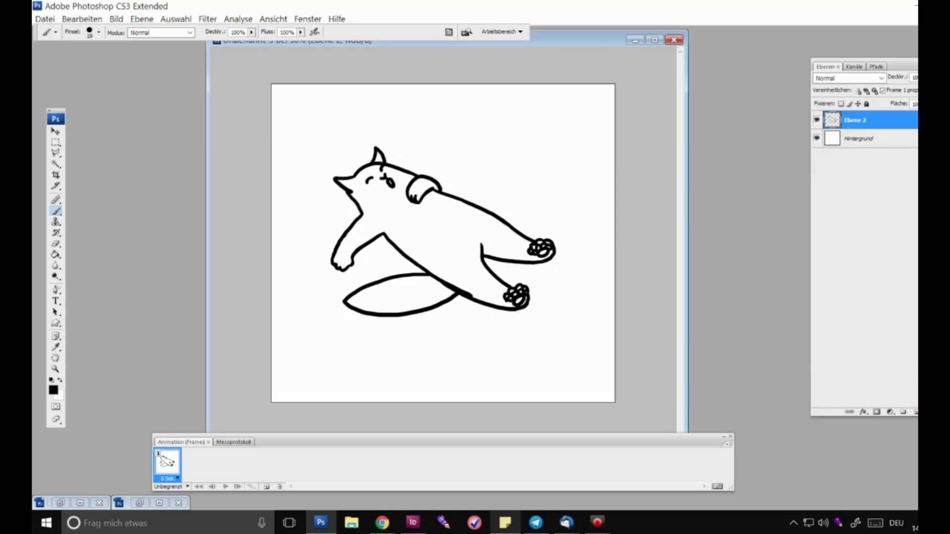
key("z")
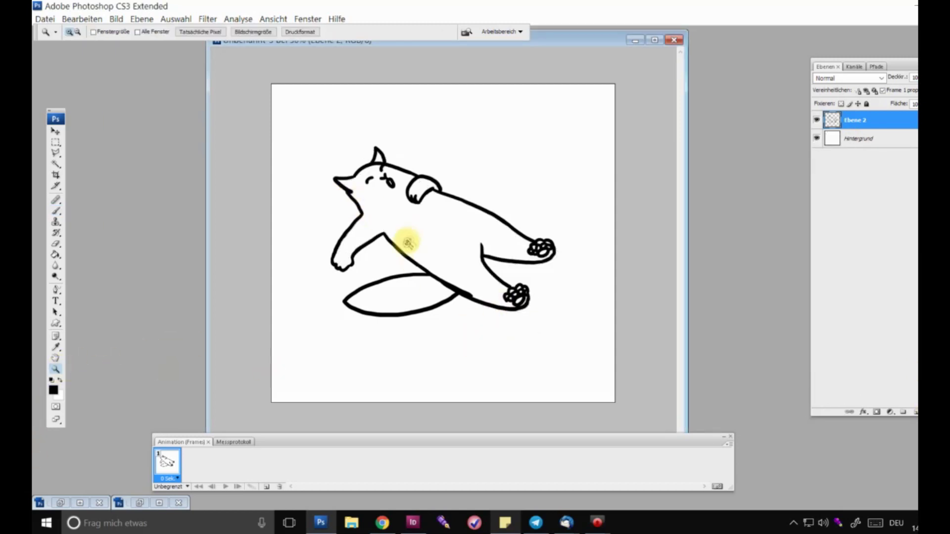
left_click(424, 250)
left_click(376, 187)
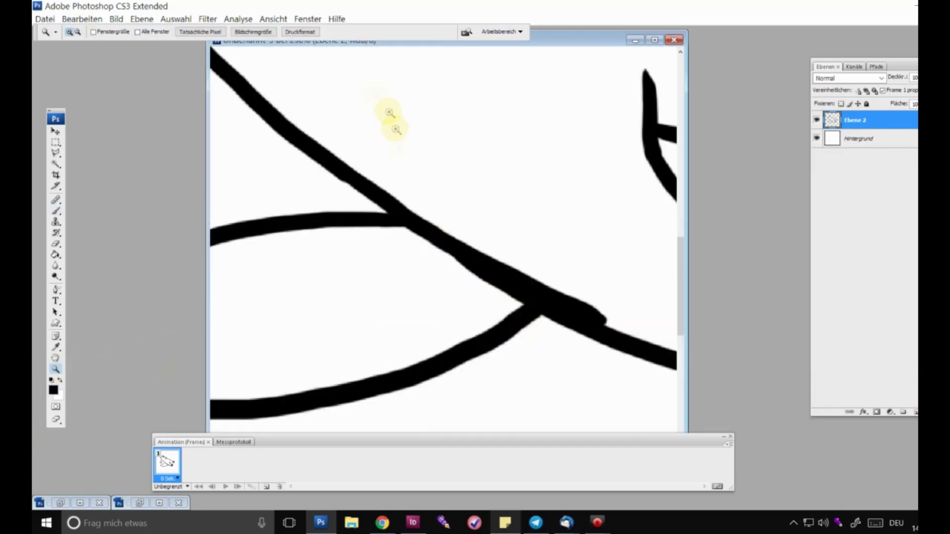
- Erase the thick ink blob on the diagonal line and zoom in close on the head
key("e")
mouse_move(450, 229)
left_mouse_down()
mouse_move(530, 266)
mouse_move(515, 272)
mouse_move(636, 319)
left_mouse_up()
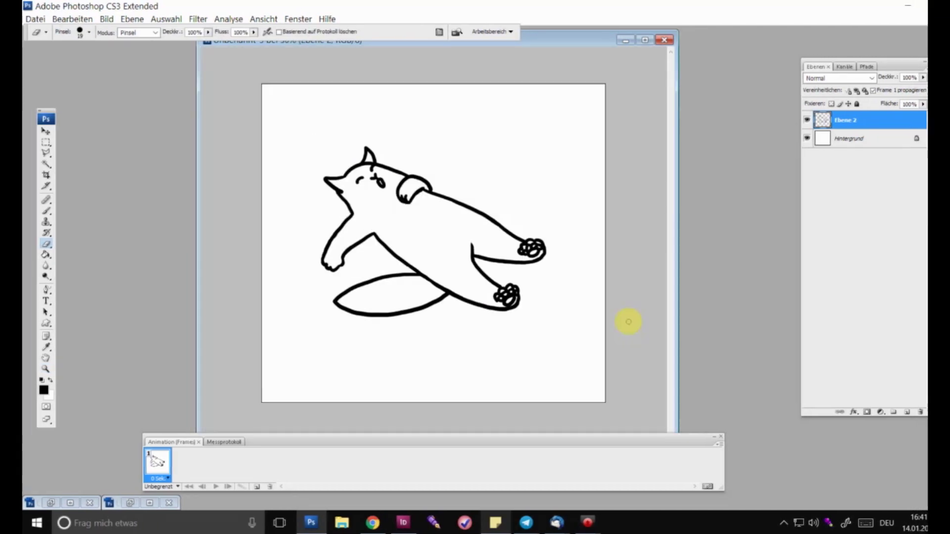
key("b")
key("ctrl+plus")
key("ctrl+plus")
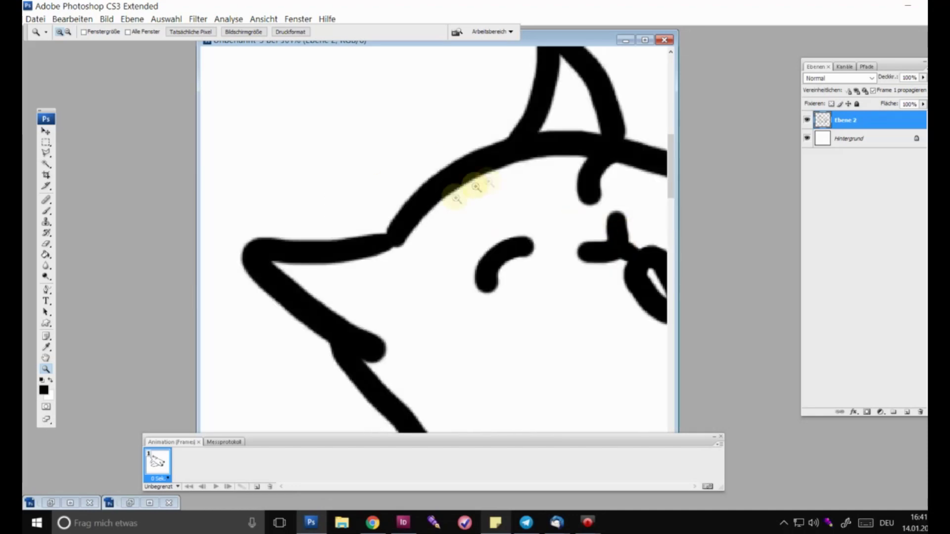
key("e")
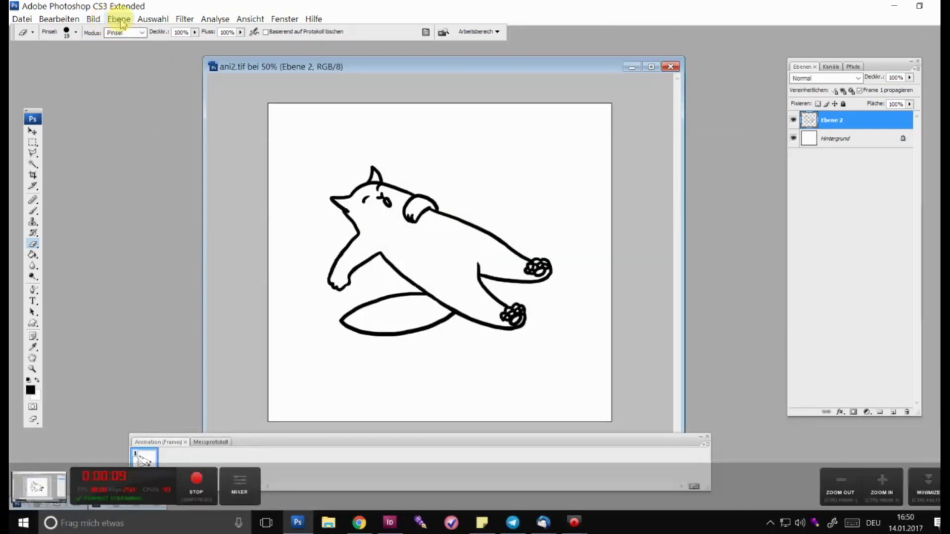
- Create blank video layer Ebene 3 from the Ebene > Videoebenen menu
left_click(118, 20)
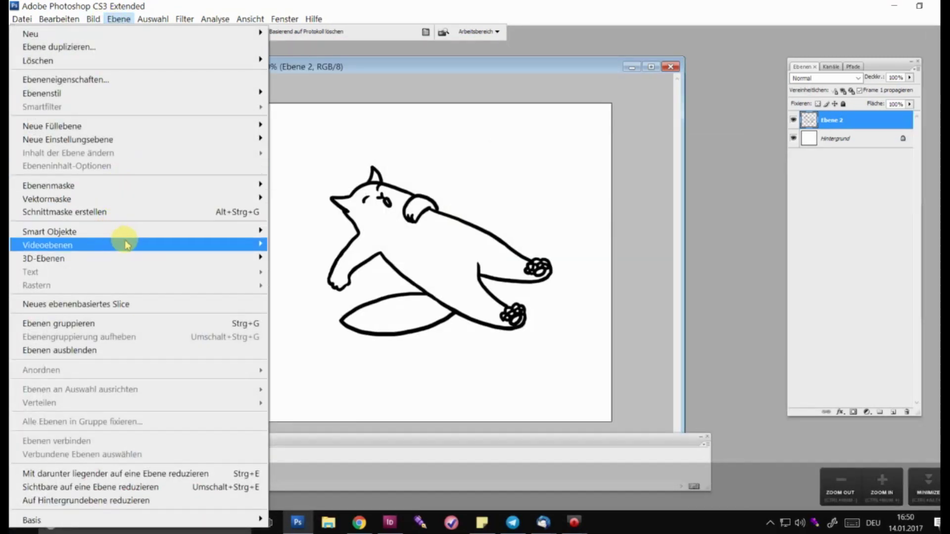
mouse_move(138, 245)
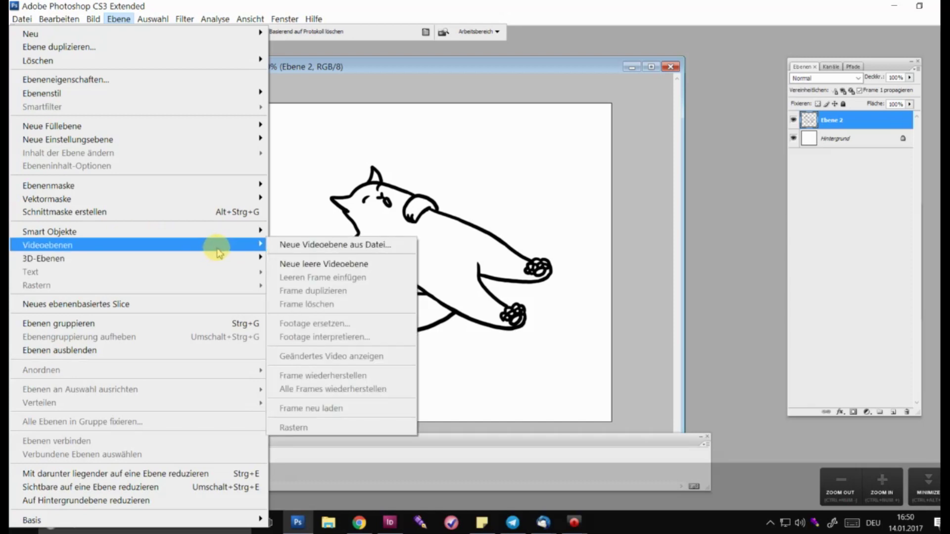
left_click(302, 264)
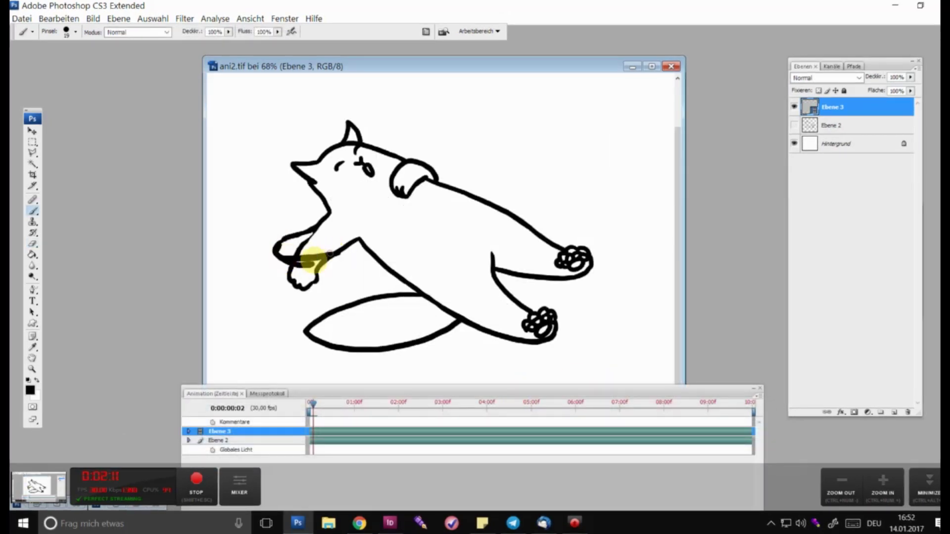
- Thin the lower arm line, then on frame 04 redraw the mouth and erase old paw lines
key("e")
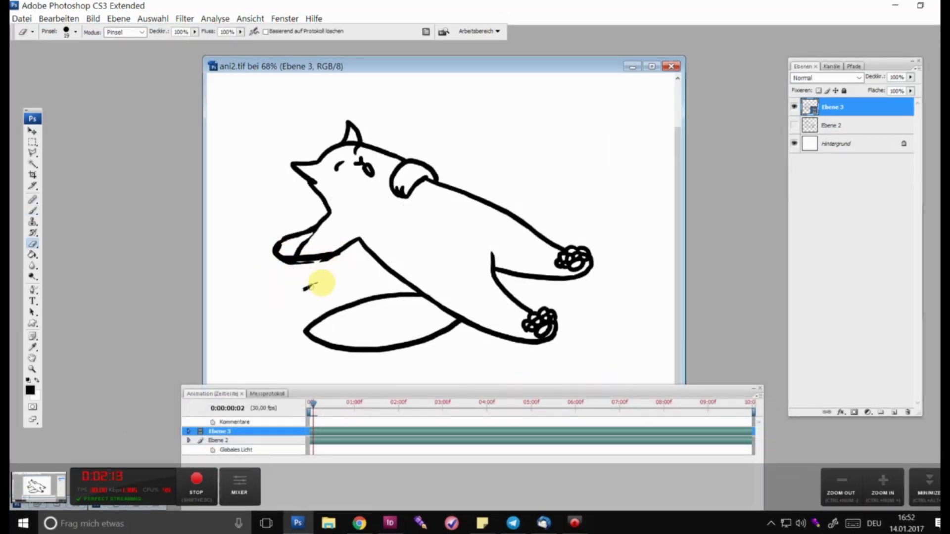
left_click_drag(289, 264, 312, 260)
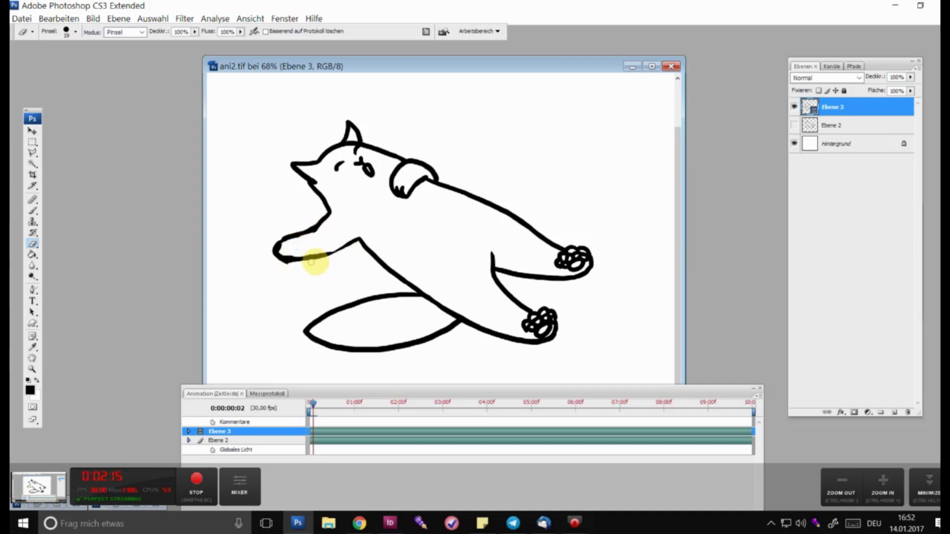
left_click_drag(310, 405, 315, 404)
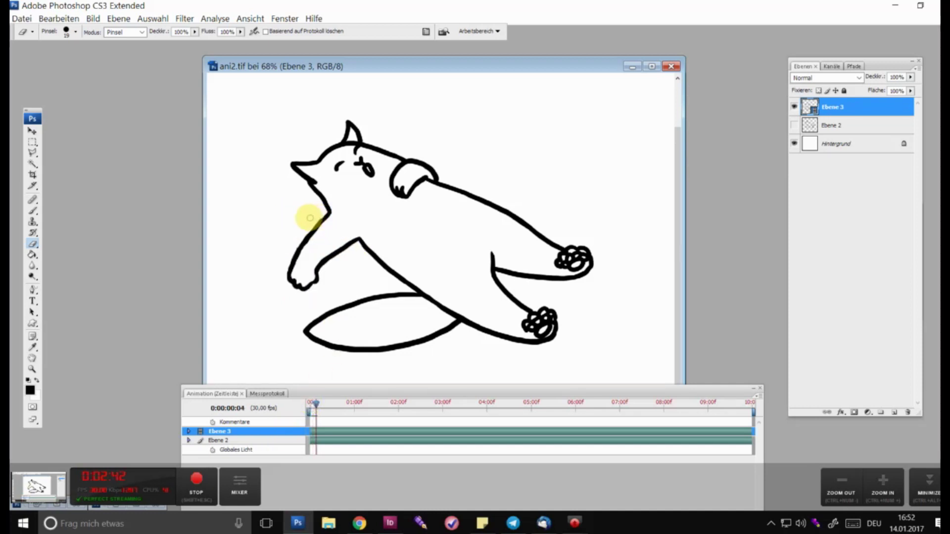
key("b")
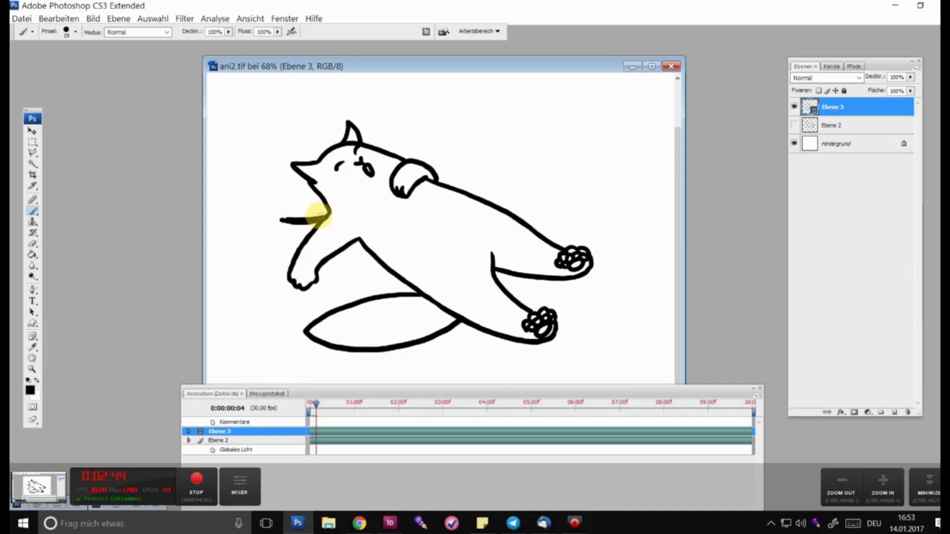
left_click_drag(283, 206, 314, 216)
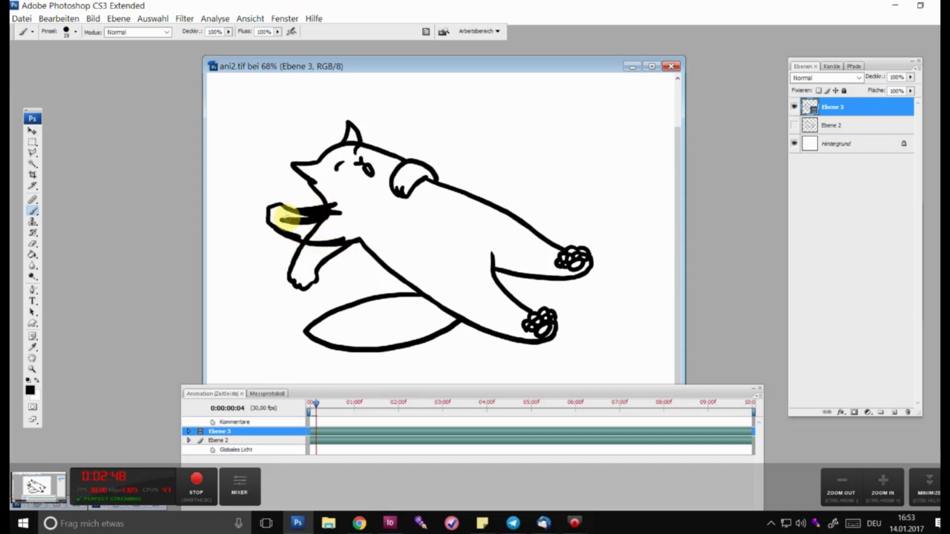
key("e")
left_click_drag(286, 218, 322, 224)
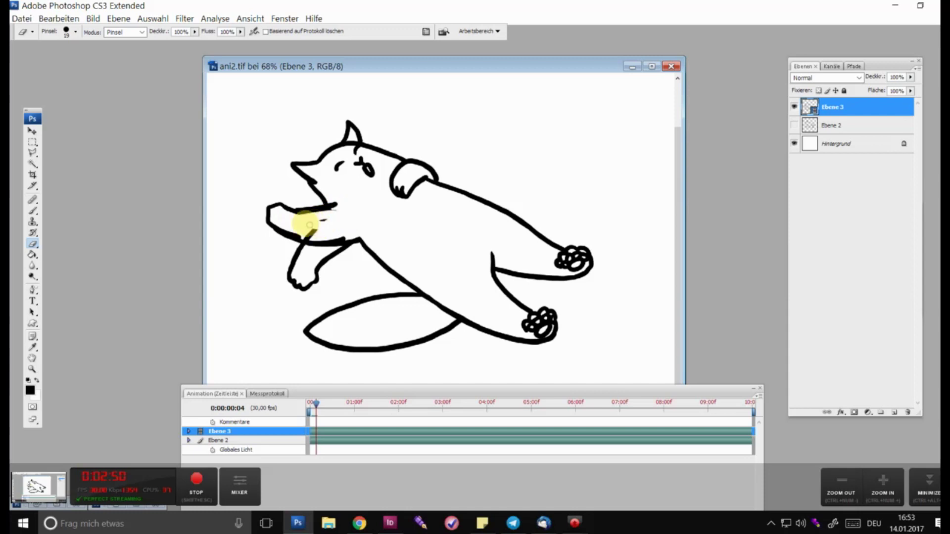
left_click_drag(340, 256, 333, 273)
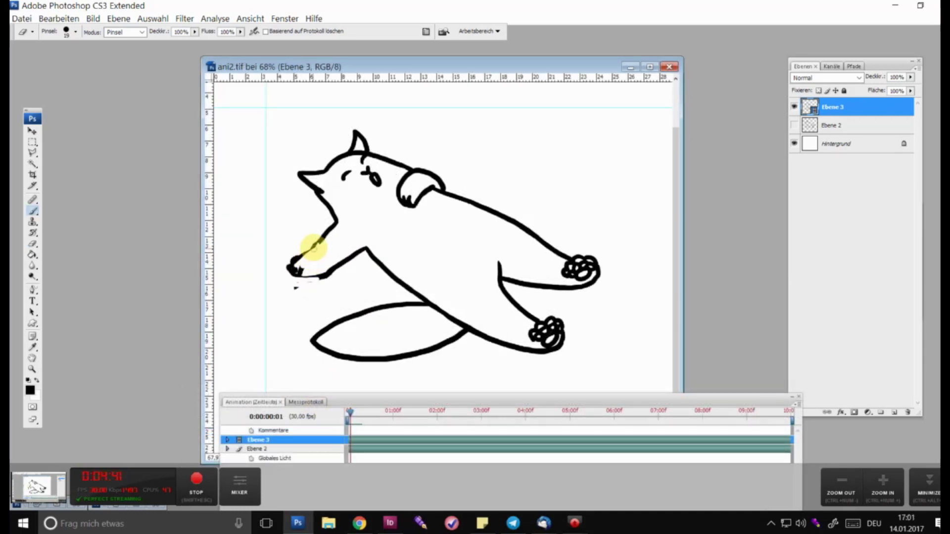
key("b")
left_click_drag(313, 247, 291, 259)
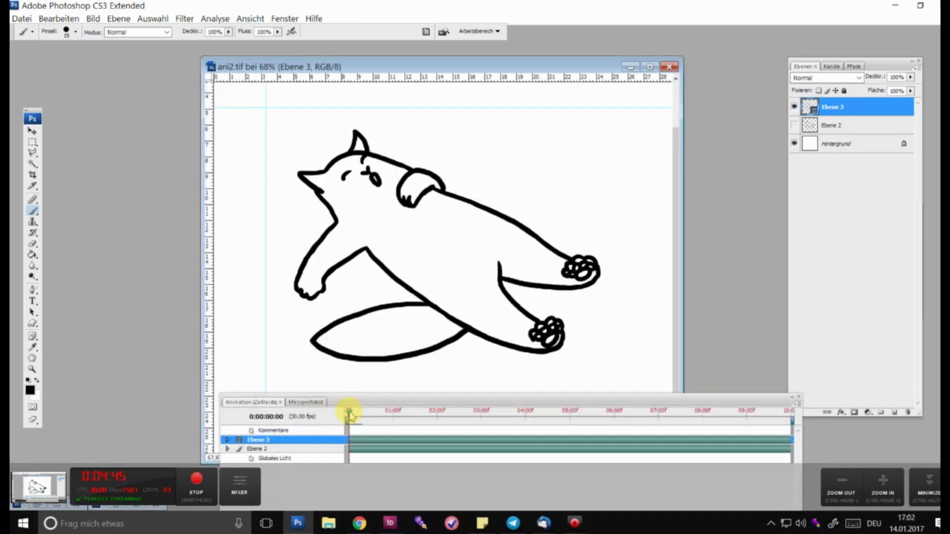
- On frame 03, redraw the jaw line and add new neck and chin strokes
left_click_drag(349, 416, 353, 417)
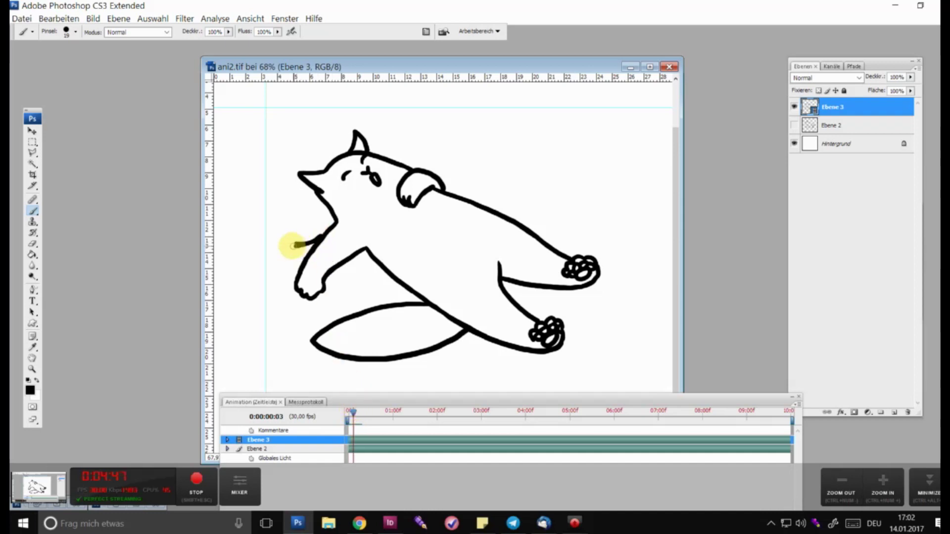
key("e")
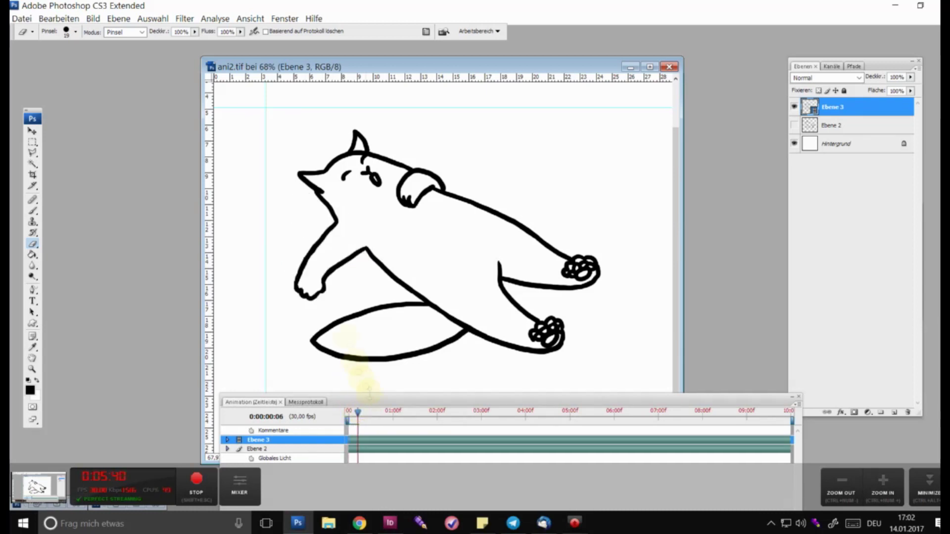
key("b")
left_click_drag(323, 190, 336, 223)
mouse_move(344, 154)
left_mouse_down()
mouse_move(340, 250)
mouse_move(333, 191)
mouse_move(341, 171)
mouse_move(329, 202)
left_mouse_up()
key("e")
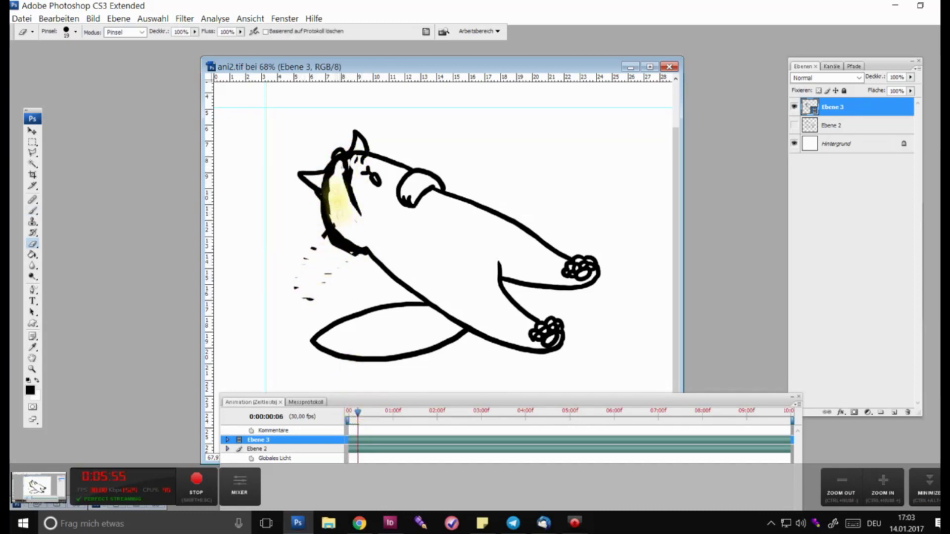
- Spread out the timeline frames and redraw the ear as one pointed ear
left_click(349, 413)
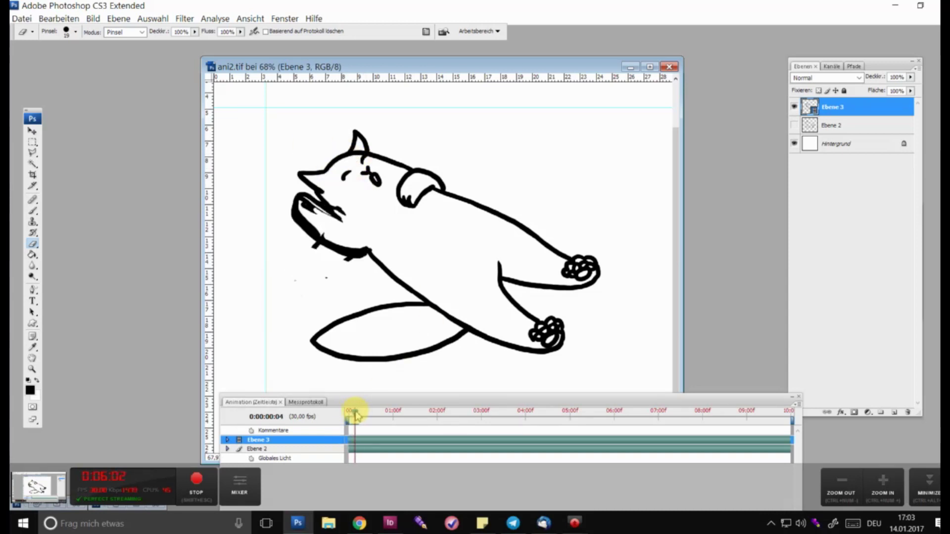
key("b")
mouse_move(422, 376)
left_mouse_down()
mouse_move(345, 370)
mouse_move(446, 366)
mouse_move(329, 365)
mouse_move(434, 365)
mouse_move(441, 374)
left_mouse_up()
key("e")
left_click_drag(361, 153, 361, 131)
key("b")
mouse_move(444, 366)
left_mouse_down()
mouse_move(424, 364)
mouse_move(443, 377)
left_mouse_up()
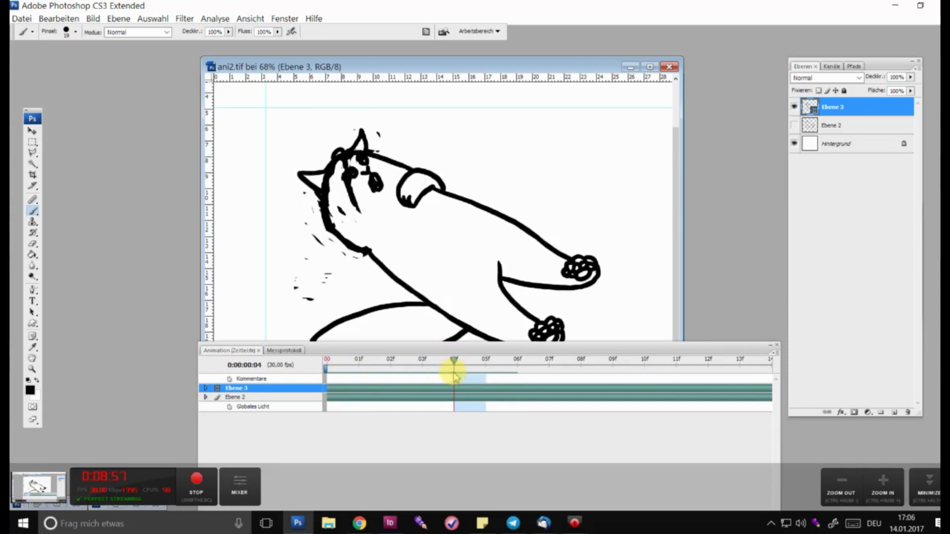
- Flip between frames 00, 03 and 04 to compare the poses
key("e")
left_click_drag(293, 181, 282, 185)
left_click(437, 367)
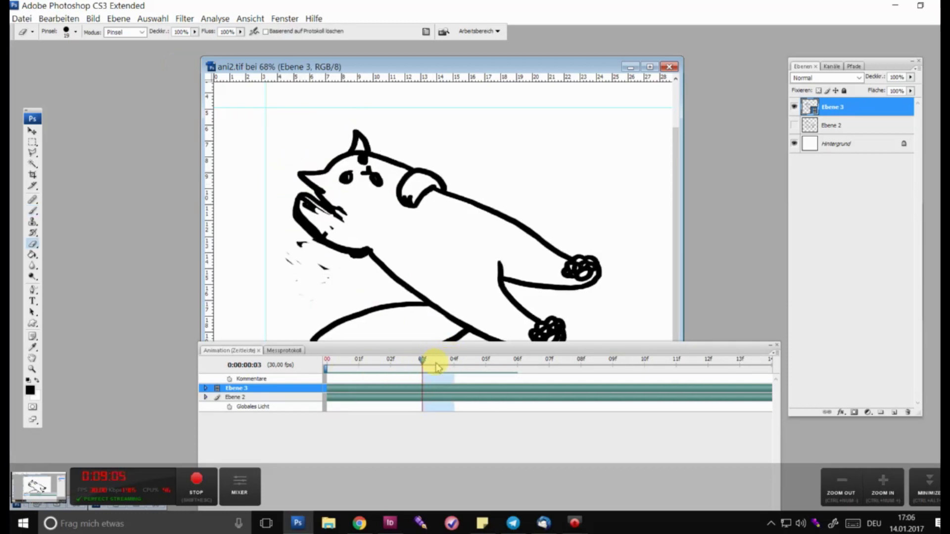
left_click(444, 366)
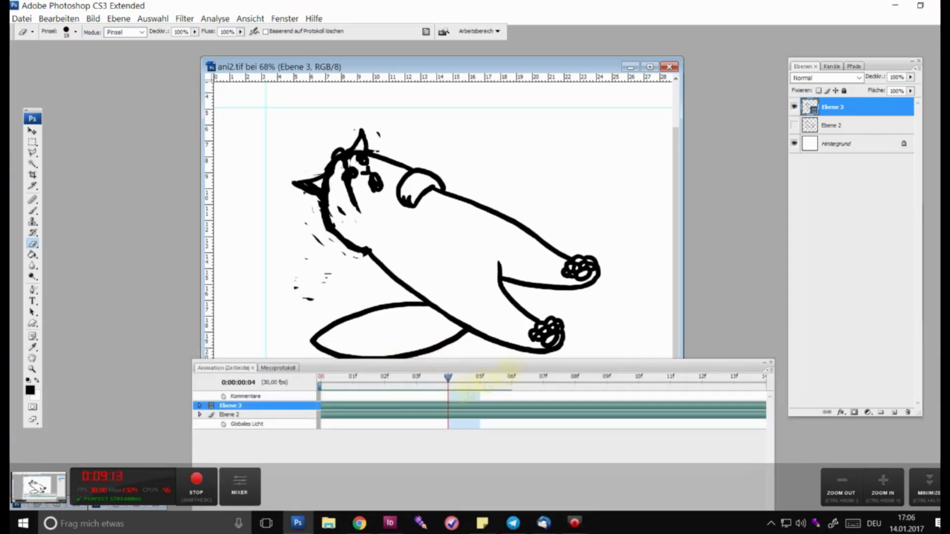
mouse_move(449, 378)
left_mouse_down()
mouse_move(328, 381)
mouse_move(448, 378)
left_mouse_up()
- Redraw and touch up the tail's left end on frames 03 and 04
left_click_drag(335, 329, 295, 336)
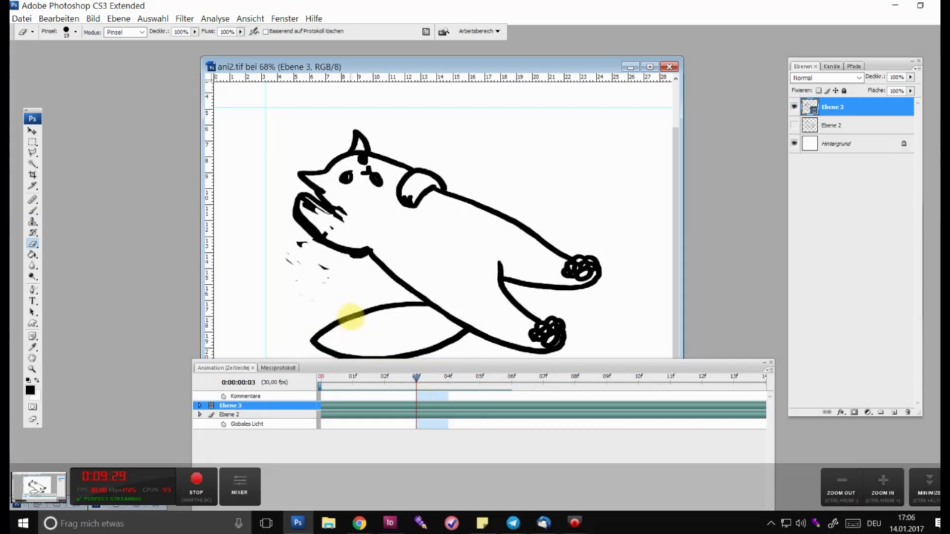
left_click(430, 380)
left_click_drag(430, 381, 447, 379)
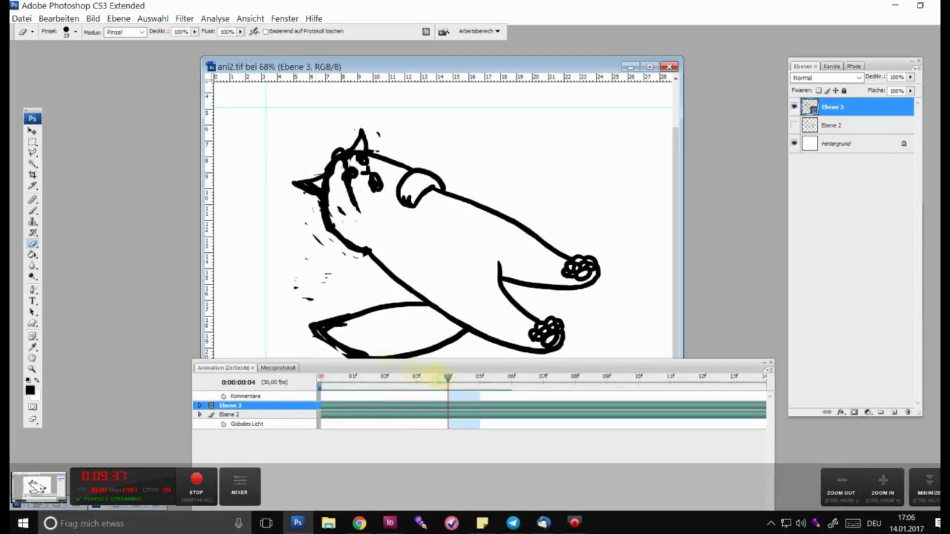
left_click_drag(356, 314, 318, 329)
left_click(438, 381)
mouse_move(447, 380)
left_mouse_down()
mouse_move(399, 382)
mouse_move(448, 380)
left_mouse_up()
key("b")
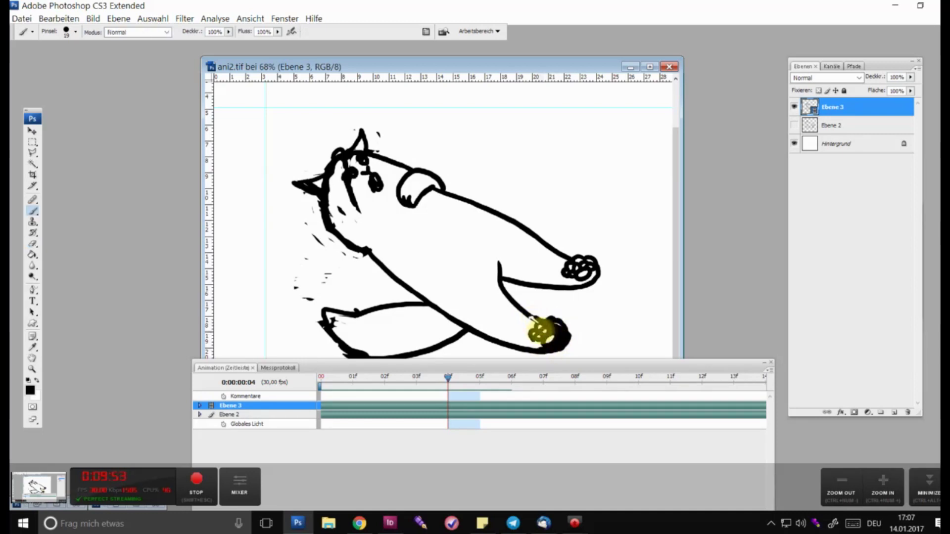
left_click(541, 331)
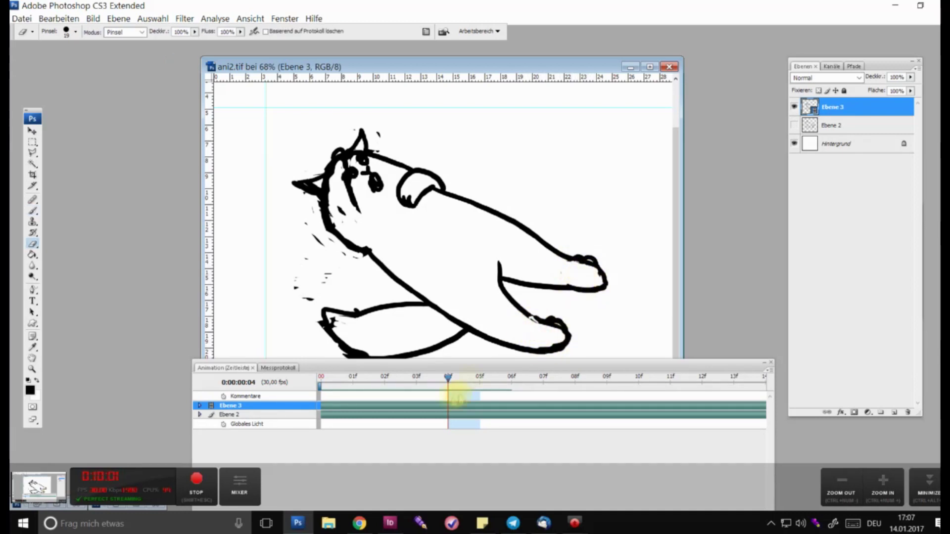
- Step back through frames 03 and 02 and play through to frame 00
left_click_drag(454, 396, 416, 381)
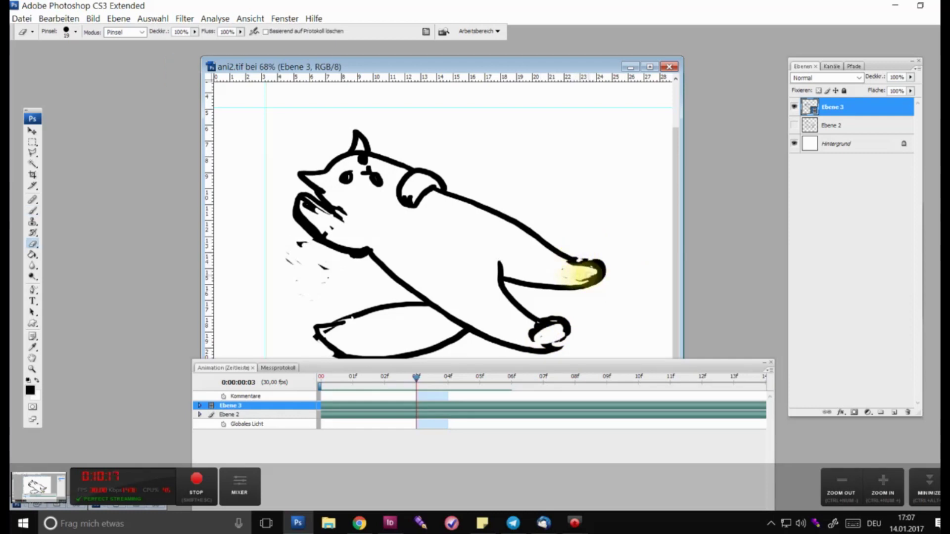
left_click(398, 380)
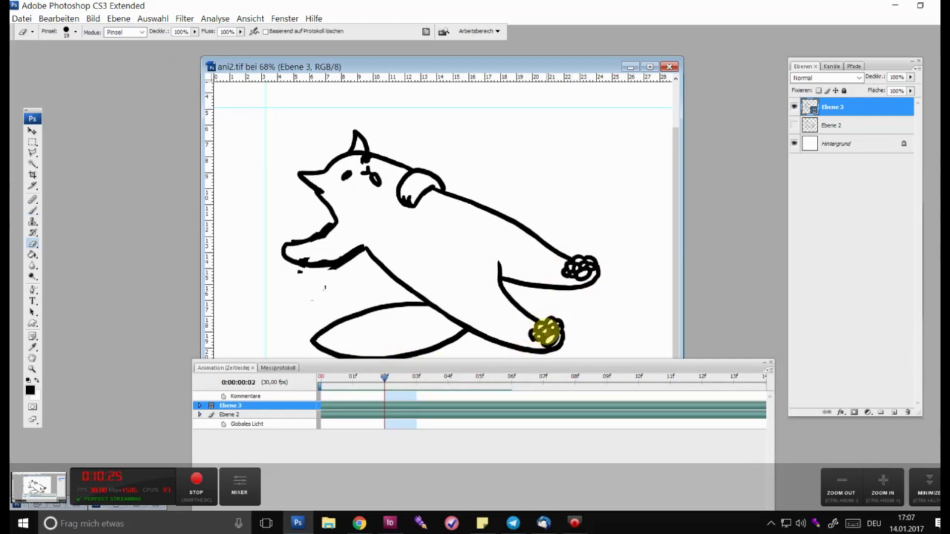
mouse_move(385, 379)
left_mouse_down()
mouse_move(448, 379)
mouse_move(309, 394)
mouse_move(445, 379)
mouse_move(321, 381)
left_mouse_up()
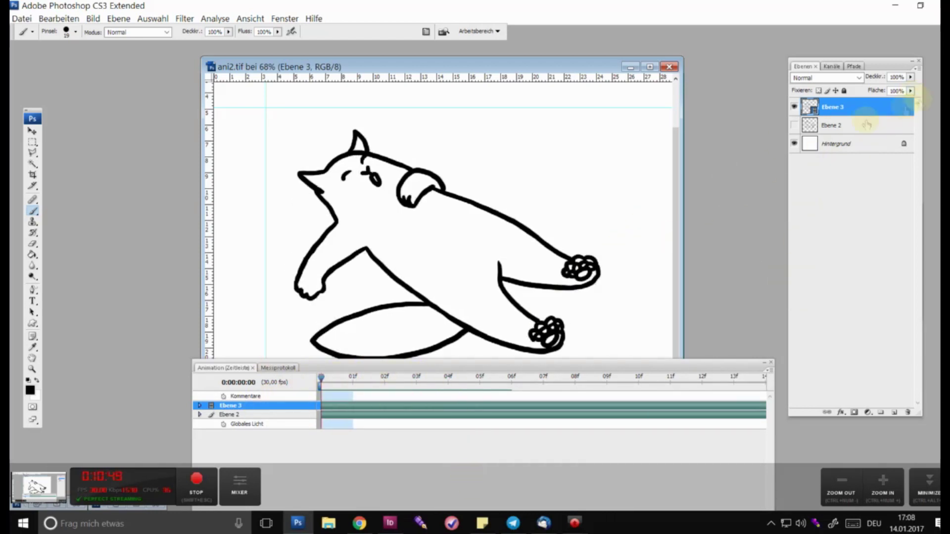
- On a new layer above Ebene 3, redraw the cat's mouth and jaw in black
key("ctrl+shift+alt+n")
key("z")
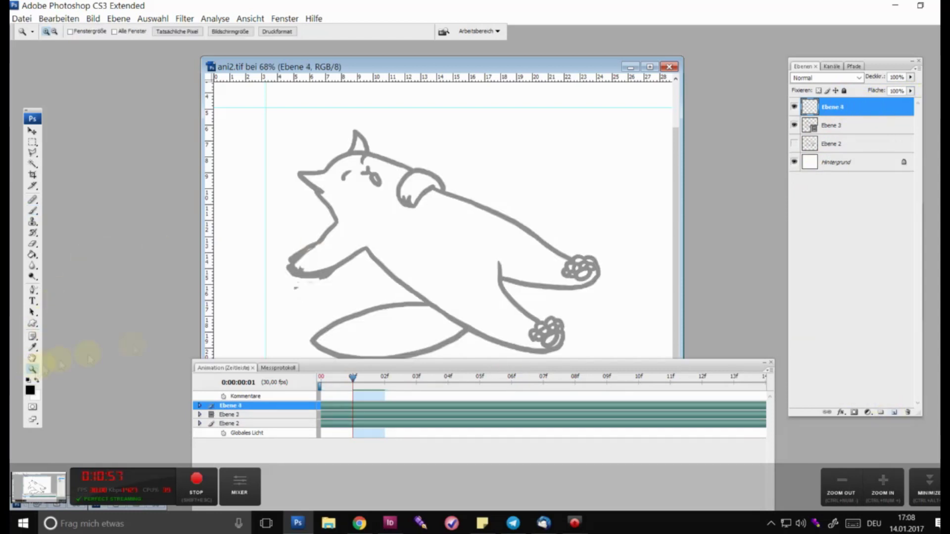
left_click_drag(243, 205, 402, 180)
key("b")
left_click_drag(445, 96, 328, 160)
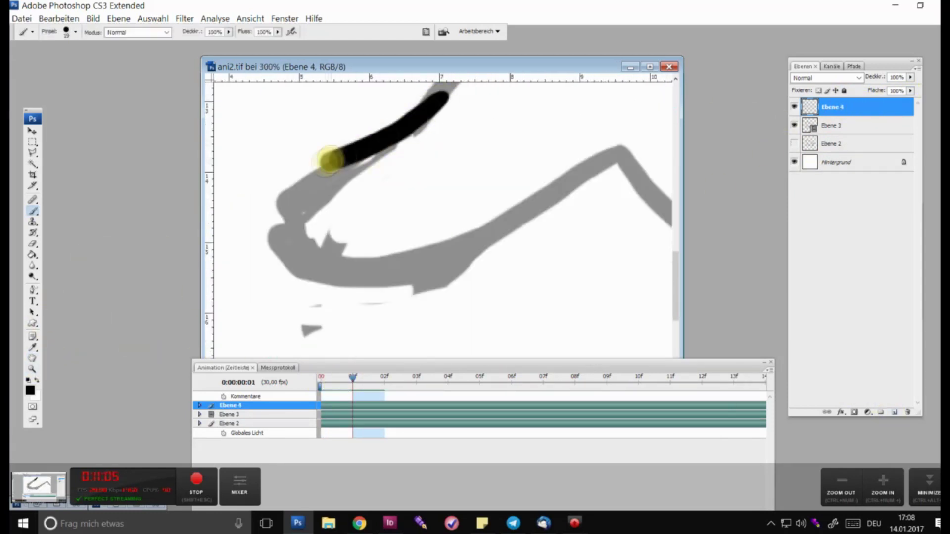
mouse_move(292, 205)
left_mouse_down()
mouse_move(470, 229)
mouse_move(564, 180)
left_mouse_up()
key("e")
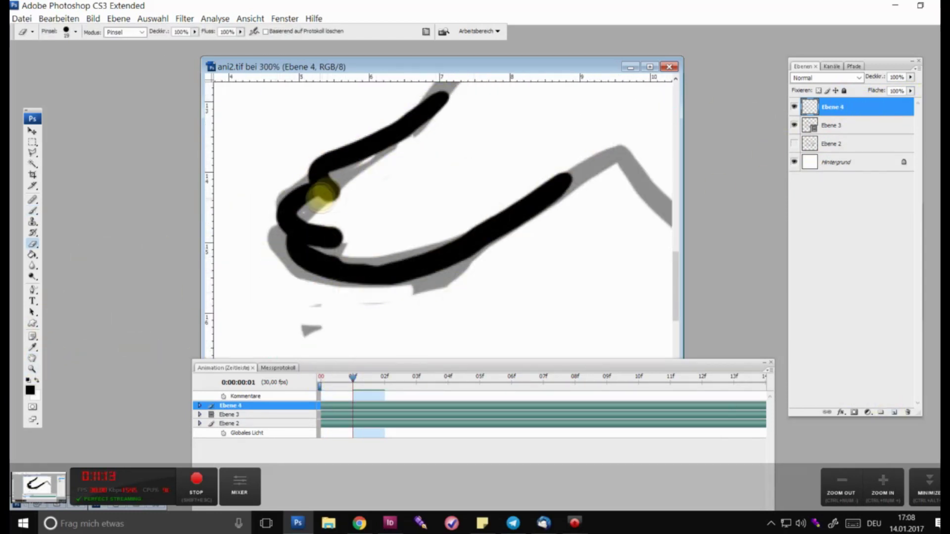
key("b")
key("ctrl+alt+z")
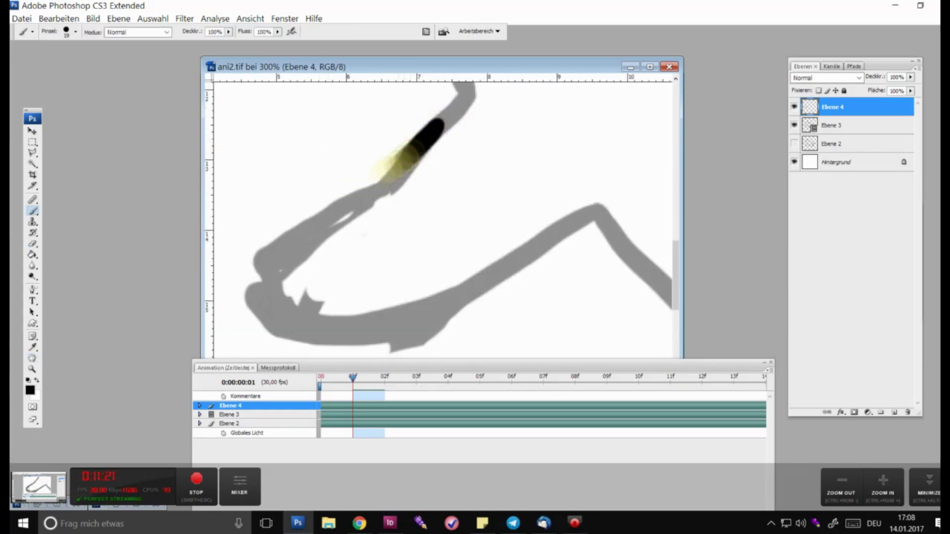
mouse_move(438, 126)
left_mouse_down()
mouse_move(267, 262)
mouse_move(551, 250)
left_mouse_up()
key("ctrl+z")
left_click_drag(270, 264, 497, 271)
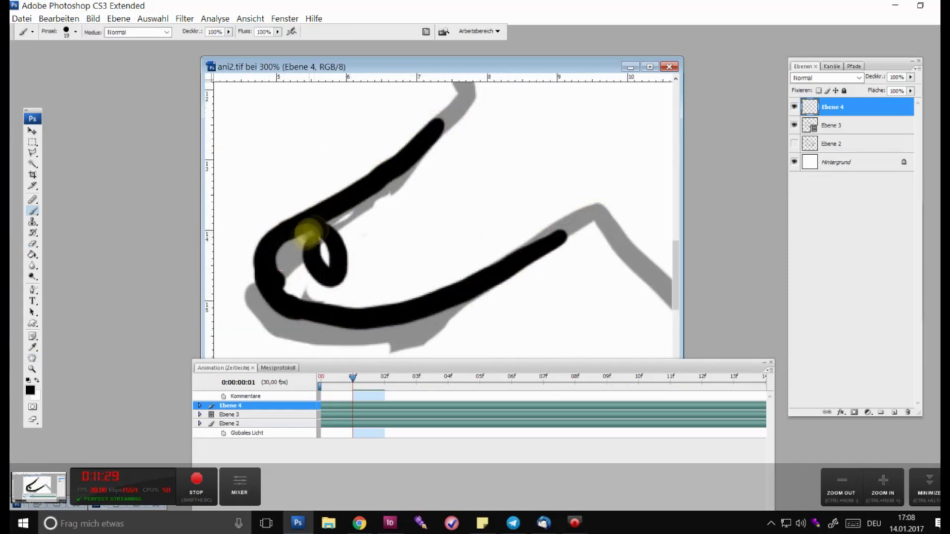
left_click_drag(307, 232, 321, 277)
key("ctrl+minus")
- Remove the old grey mouth on Ebene 3 with the Polygon Lasso, then merge the new lines down
key("alt+bracketleft")
key("l")
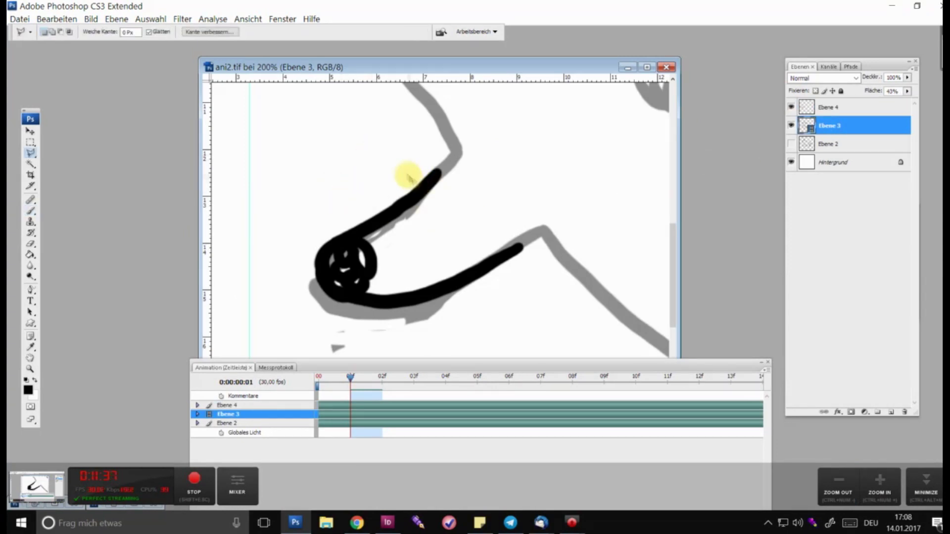
left_click(413, 341)
scroll(338, 347, "down", 1)
left_click(304, 298)
left_click(290, 259)
double_click(299, 247)
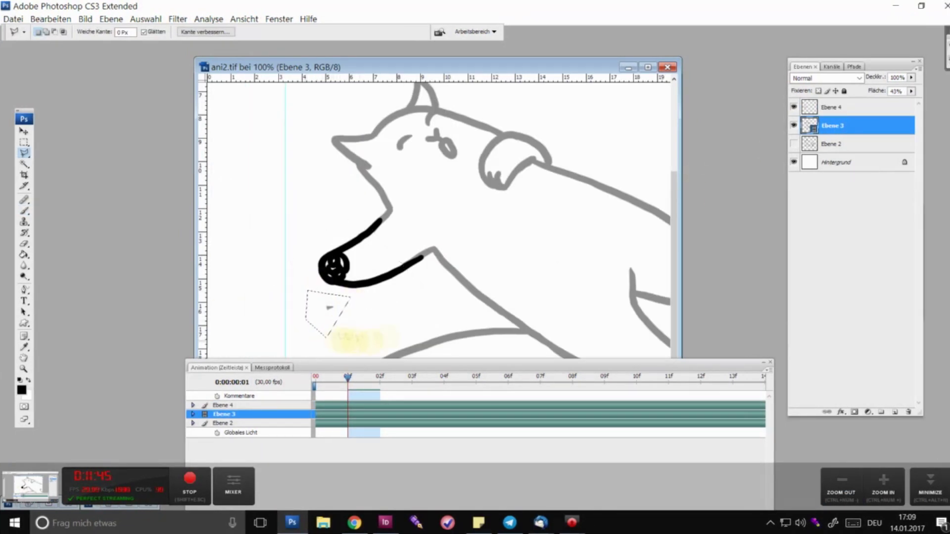
key("ctrl+e")
- At frame 02, fade Ebene 3 to grey and trace the mouth curve on a new layer
left_click_drag(348, 377, 379, 377)
left_click(911, 91)
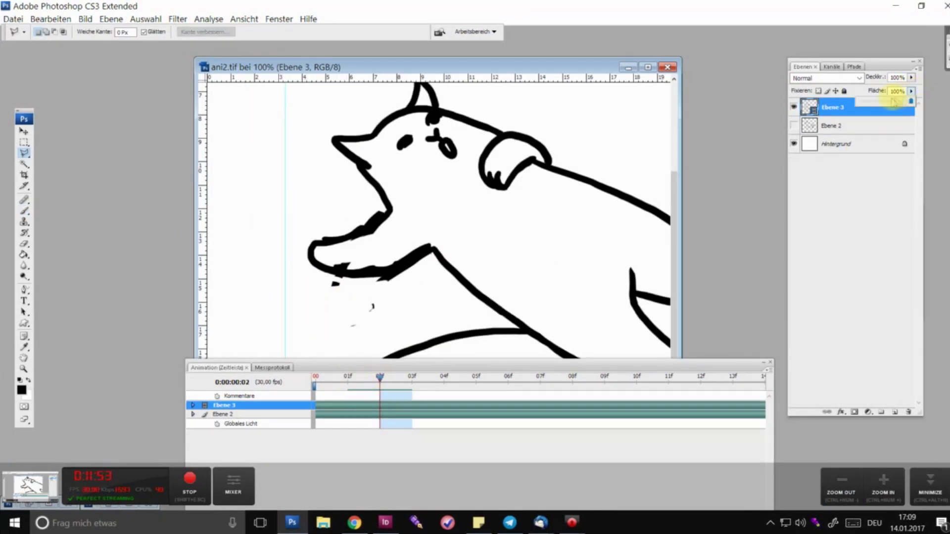
left_click_drag(913, 94, 890, 94)
left_click(895, 411)
key("b")
scroll(367, 214, "up", 2)
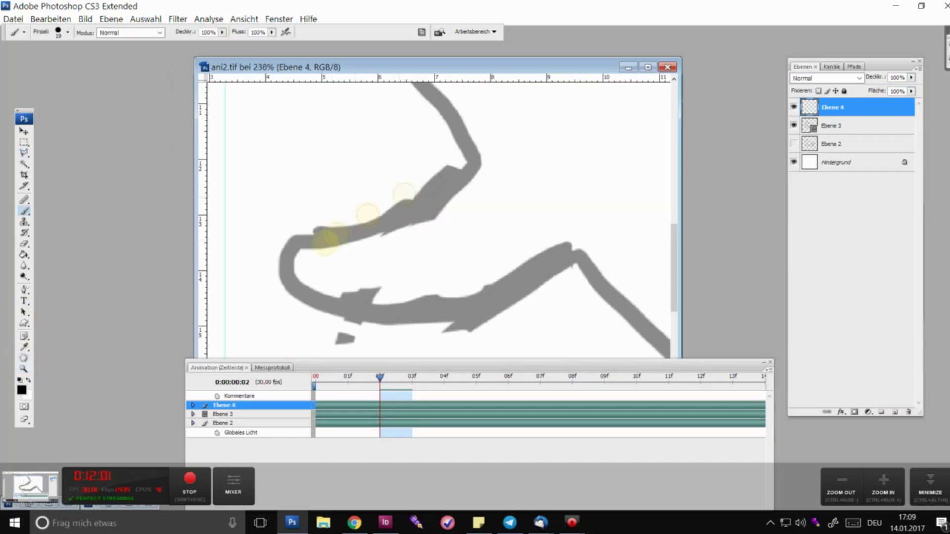
mouse_move(348, 233)
left_mouse_down()
mouse_move(564, 262)
mouse_move(584, 255)
left_mouse_up()
- Trace the cat's left and right eyes in black
key("alt+bracketleft")
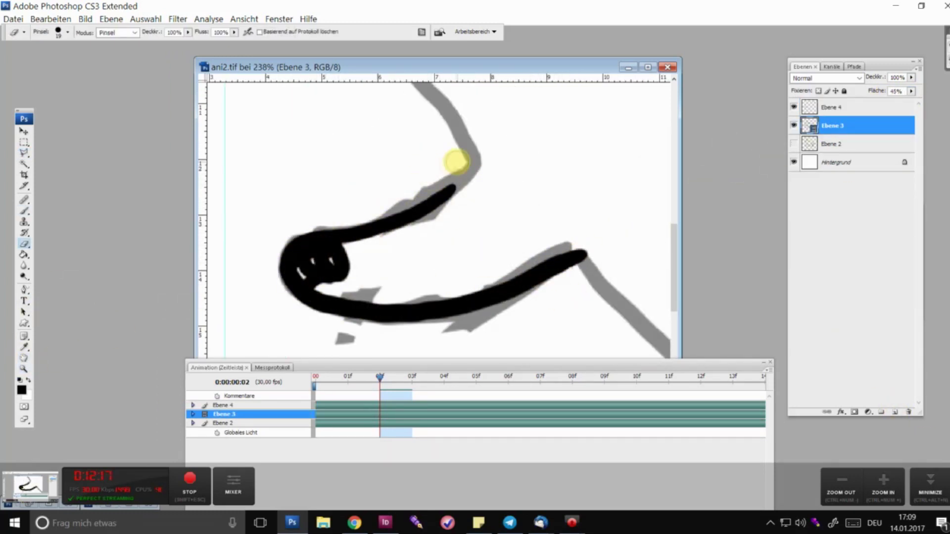
left_click_drag(544, 289, 426, 215)
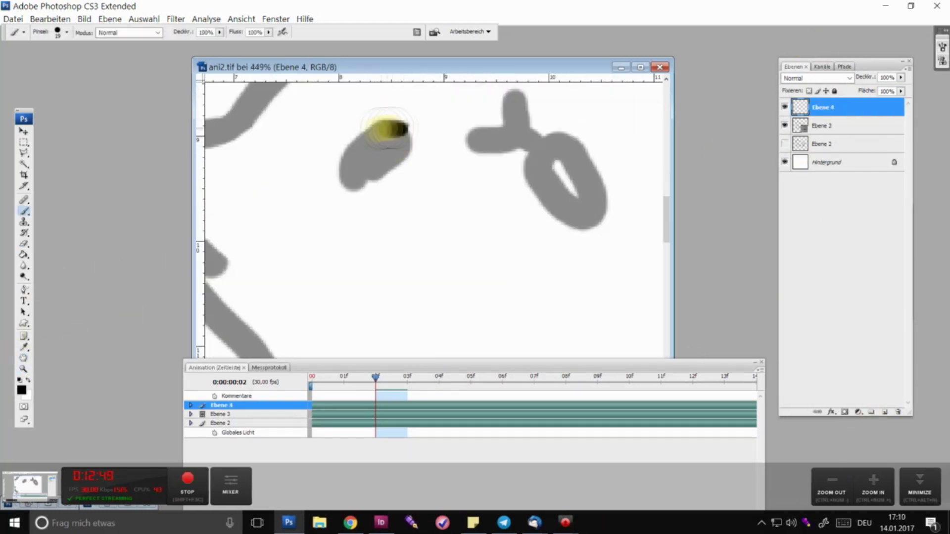
left_click_drag(623, 269, 612, 216)
left_click_drag(345, 379, 376, 379)
left_click(477, 208)
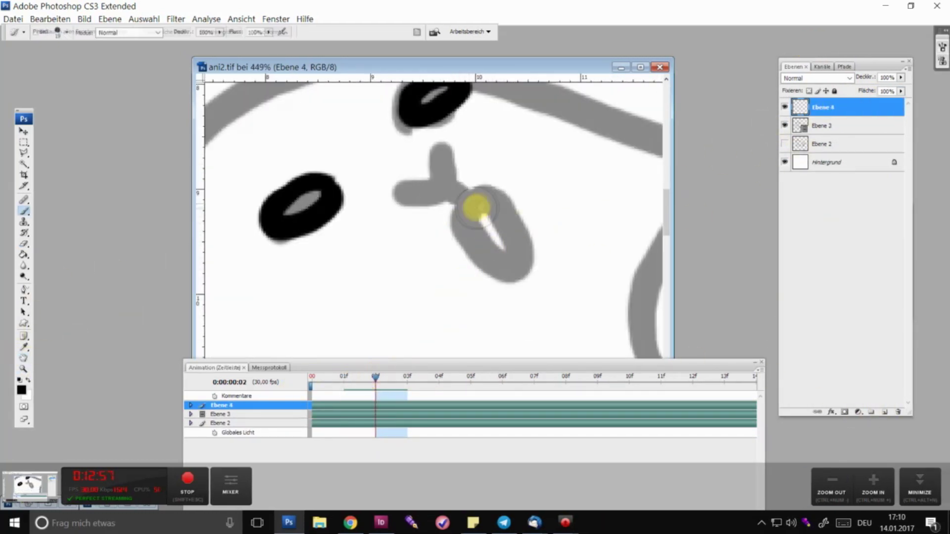
left_click_drag(458, 238, 487, 201)
- Erase the leftover grey eye strokes on Ebene 3
key("ctrl+z")
key("ctrl+z")
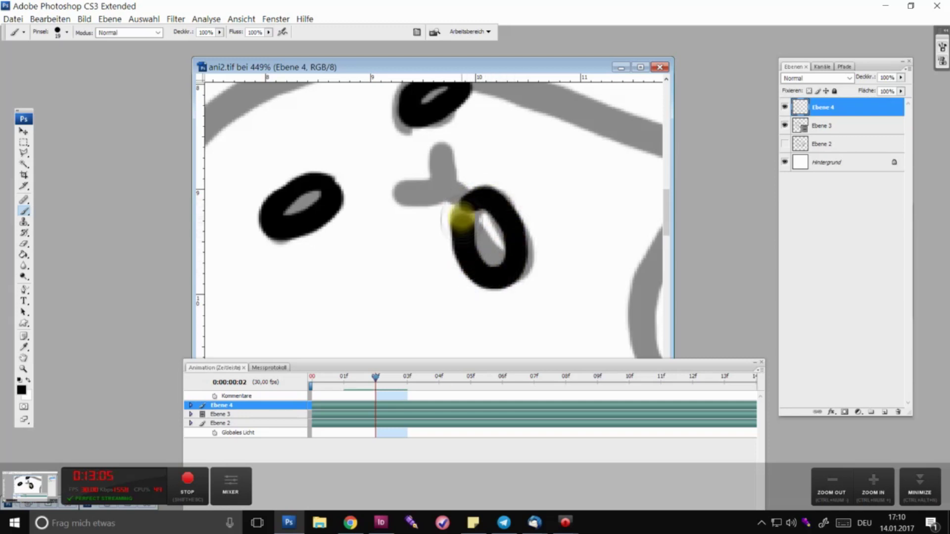
key("alt+bracketleft")
key("e")
left_click_drag(382, 104, 360, 159)
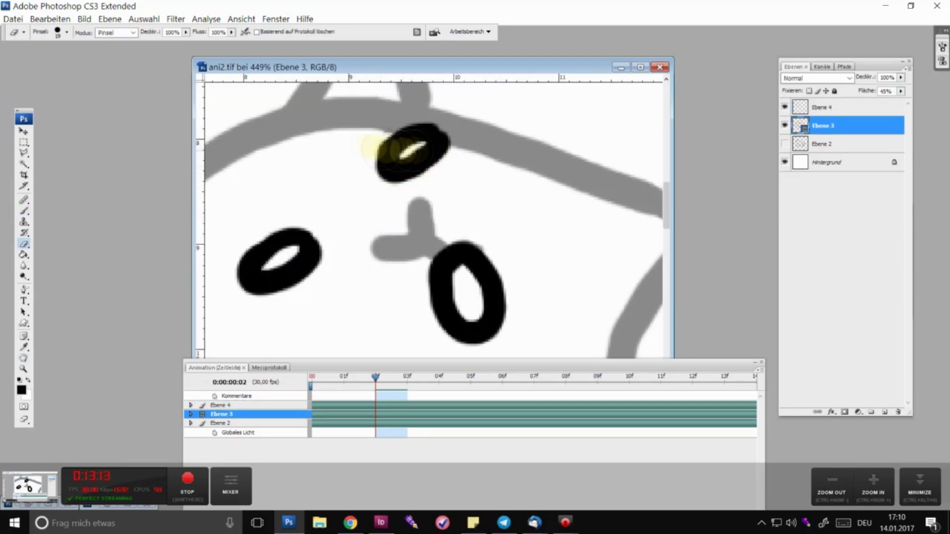
left_click_drag(900, 91, 911, 97)
- Merge frame 02's tracing, move to frame 03, fade Ebene 3 and add a tracing layer
key("ctrl+0")
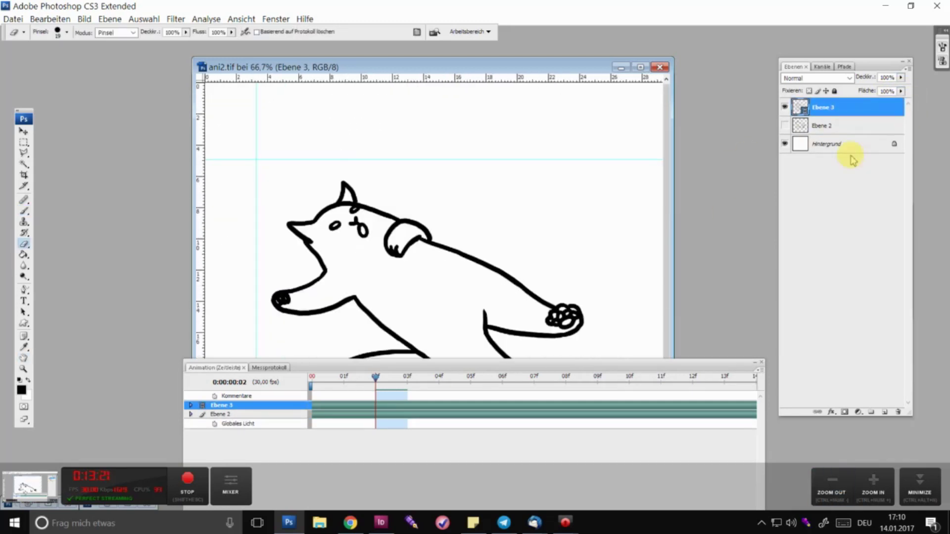
key("h")
mouse_move(376, 379)
left_mouse_down()
mouse_move(342, 378)
mouse_move(405, 383)
left_mouse_up()
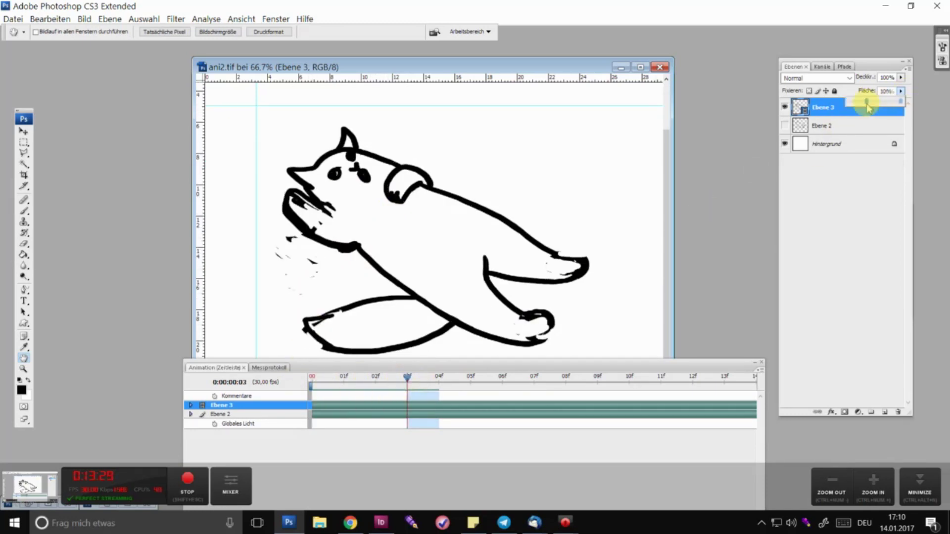
left_click(884, 412)
key("z")
left_click(329, 202)
left_click(281, 110)
key("b")
- Trace frame 03's jaw line and eye ring in black
left_click_drag(510, 235, 257, 171)
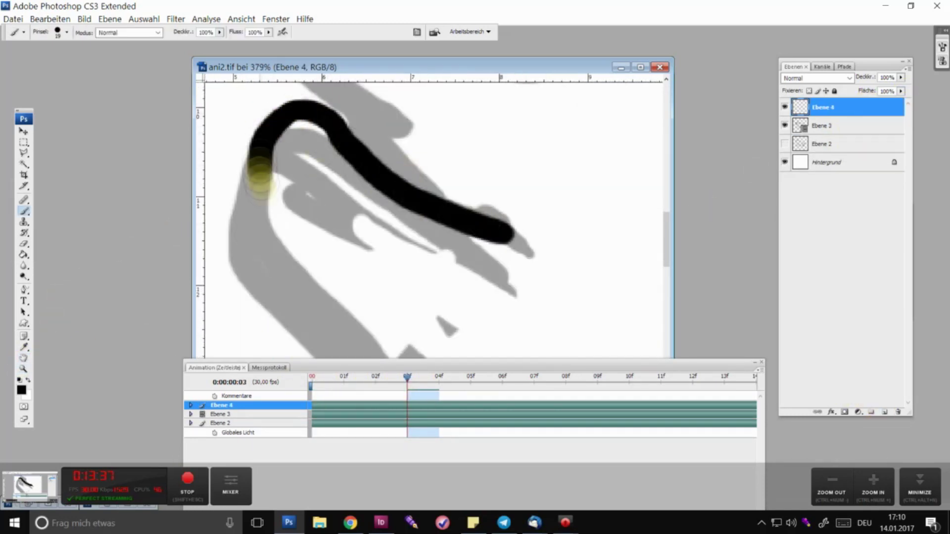
key("ctrl+minus")
key("ctrl+minus")
left_click_drag(235, 87, 436, 253)
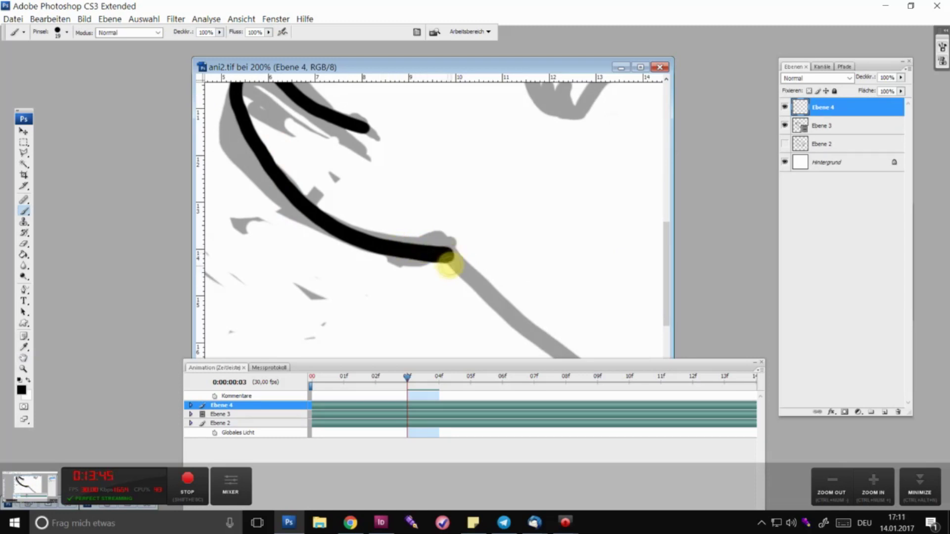
mouse_move(255, 102)
left_mouse_down()
mouse_move(329, 243)
mouse_move(331, 222)
left_mouse_up()
key("ctrl+plus")
key("ctrl+plus")
key("ctrl+plus")
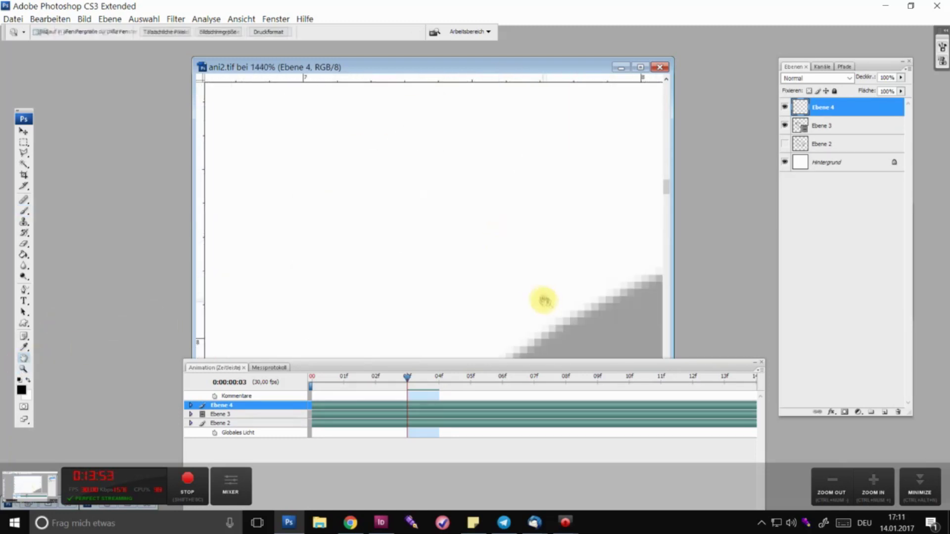
left_click_drag(541, 304, 540, 63)
mouse_move(456, 158)
left_mouse_down()
mouse_move(386, 214)
mouse_move(487, 165)
mouse_move(483, 191)
mouse_move(546, 270)
left_mouse_up()
key("ctrl+z")
key("ctrl+z")
left_click_drag(449, 201, 532, 279)
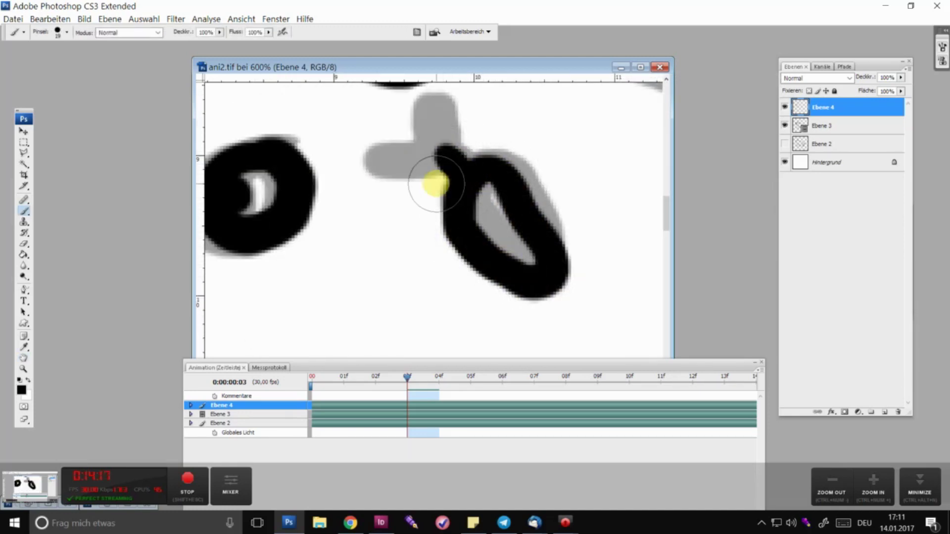
key("ctrl+minus")
key("ctrl+minus")
key("ctrl+minus")
- Erase leftover grey strokes around the jaw and face on Ebene 3
key("e")
left_click(841, 125)
key("ctrl+plus")
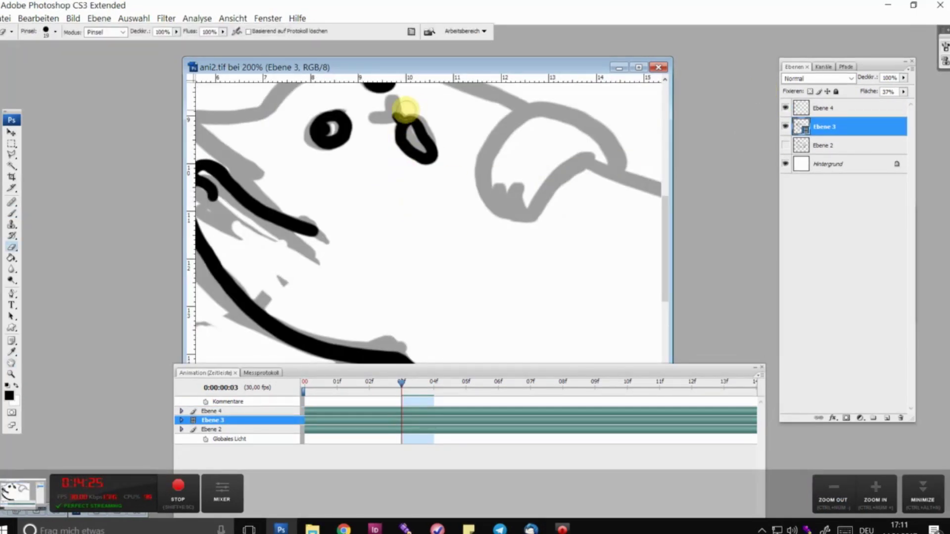
left_click_drag(415, 133, 520, 154)
mouse_move(356, 244)
left_mouse_down()
mouse_move(328, 233)
mouse_move(404, 276)
mouse_move(280, 208)
left_mouse_up()
key("ctrl+minus")
key("ctrl+minus")
key("l")
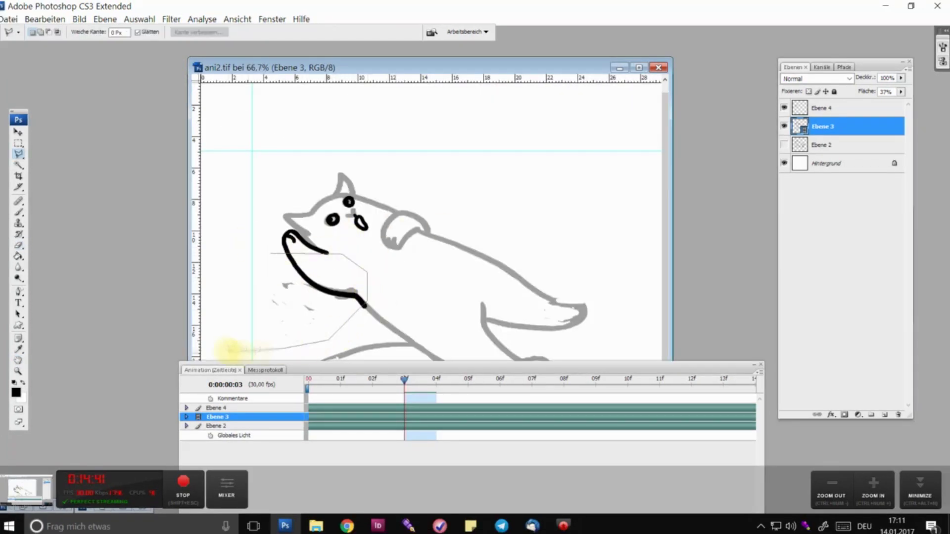
left_click_drag(288, 188, 427, 241)
key("e")
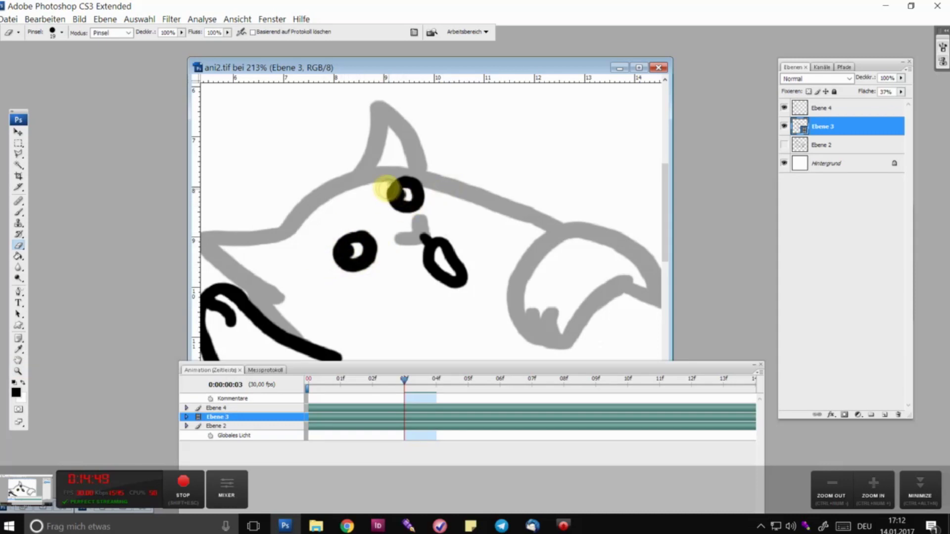
key("b")
left_click_drag(900, 92, 927, 93)
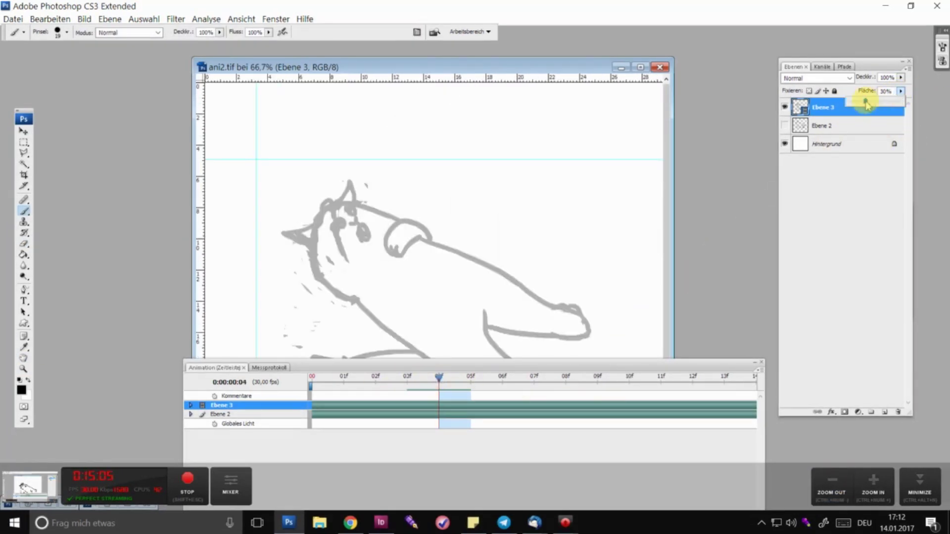
- Add a tracing layer for frame 04 and trace the ear and neck lines in black
left_click(297, 137)
left_click(409, 244)
left_click_drag(360, 212, 456, 282)
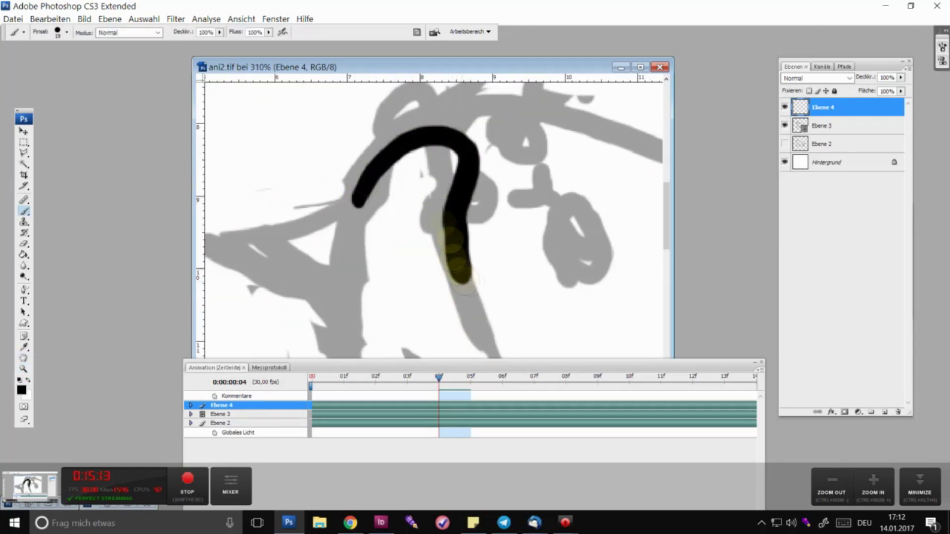
left_click(455, 262)
scroll(455, 263, "left", 3)
left_click_drag(419, 117, 403, 207)
scroll(498, 312, "down", 5)
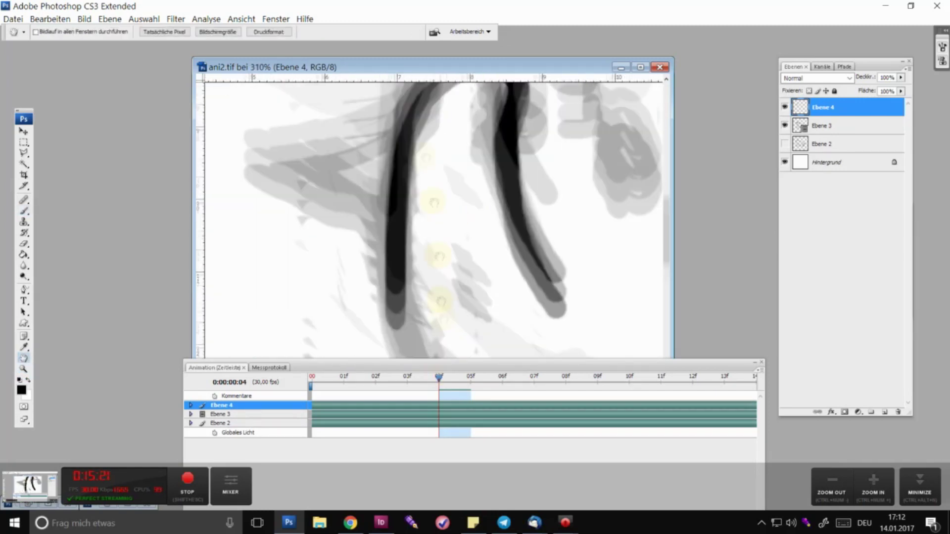
scroll(370, 233, "down", 3)
key("ctrl+minus")
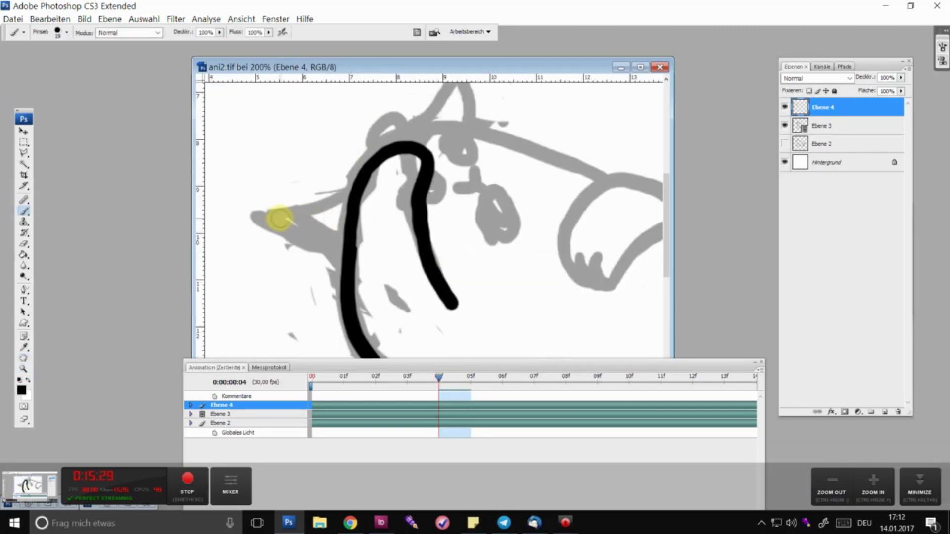
- Trace the top of the head and the nose loop in black
left_click_drag(476, 130, 568, 159)
scroll(403, 166, "up", 2)
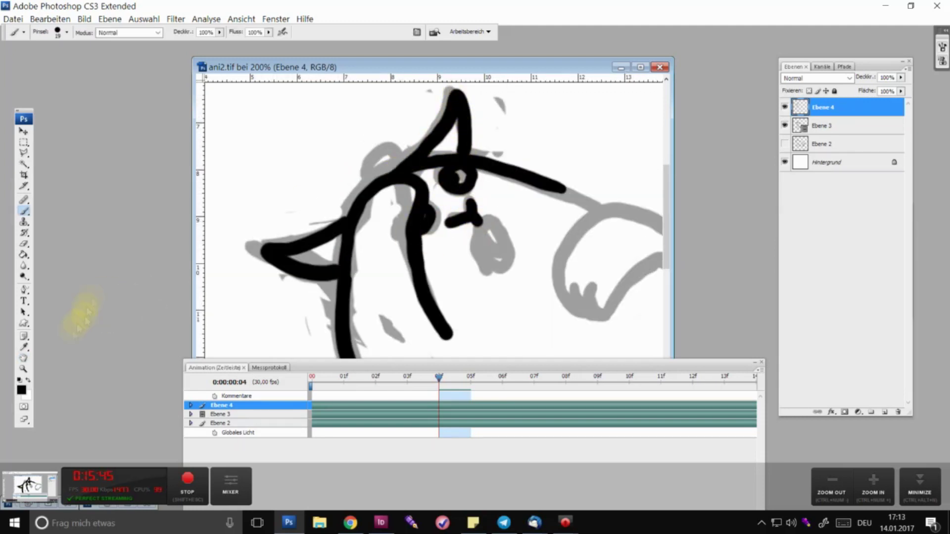
scroll(515, 191, "up", 3)
left_click_drag(504, 159, 537, 250)
key("ctrl+z")
left_click_drag(515, 152, 502, 162)
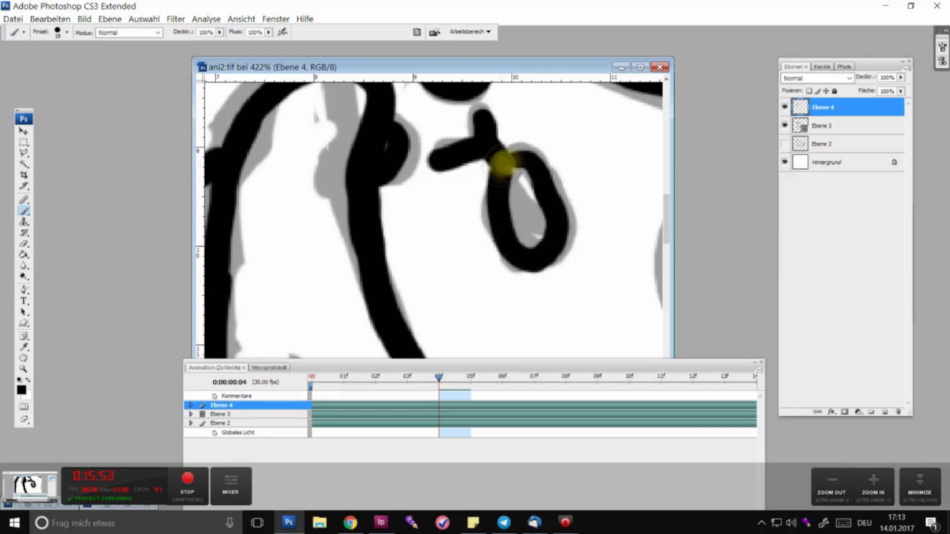
scroll(502, 162, "down", 3)
scroll(451, 271, "up", 2)
- Trace the grey leg and paw lines in black
mouse_move(451, 272)
left_mouse_down()
mouse_move(392, 233)
mouse_move(391, 126)
mouse_move(514, 183)
left_mouse_up()
mouse_move(318, 276)
left_mouse_down()
mouse_move(424, 297)
mouse_move(584, 262)
mouse_move(420, 356)
left_mouse_up()
mouse_move(341, 101)
left_mouse_down()
mouse_move(547, 185)
mouse_move(593, 275)
left_mouse_up()
mouse_move(267, 296)
left_mouse_down()
mouse_move(605, 244)
mouse_move(767, 144)
left_mouse_up()
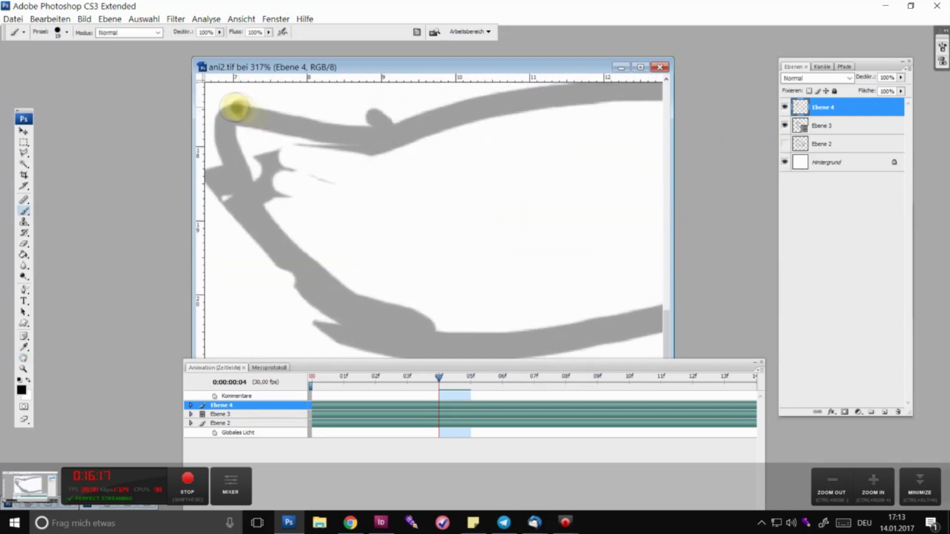
mouse_move(235, 108)
left_mouse_down()
mouse_move(286, 244)
mouse_move(441, 297)
left_mouse_up()
scroll(636, 250, "down", 3)
scroll(381, 188, "down", 1)
key("alt+bracketleft")
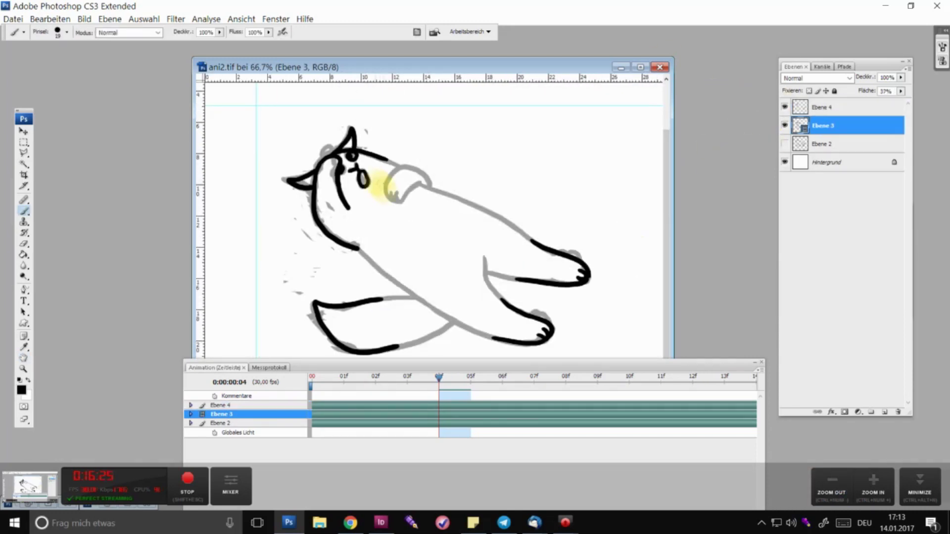
- Erase frame 04's leftover grey sketch lines, merge the tracing into Ebene 3, and restore Fill to 100%
key("l")
mouse_move(322, 127)
left_mouse_down()
mouse_move(361, 180)
mouse_move(317, 129)
left_mouse_up()
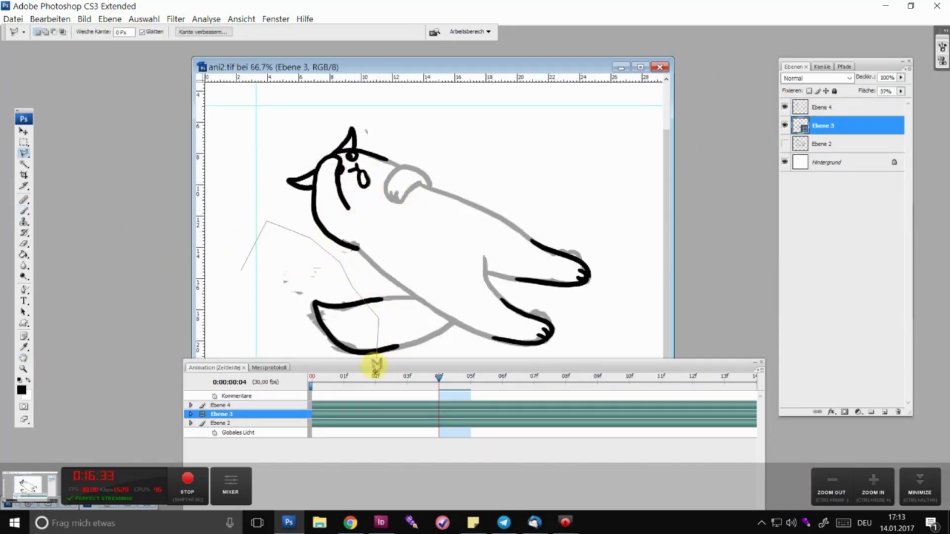
scroll(360, 201, "up", 3)
key("e")
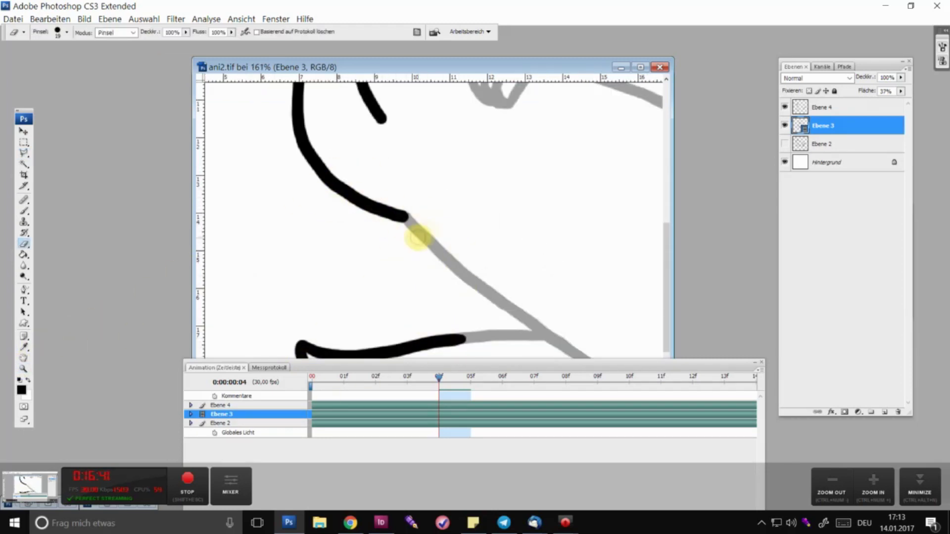
left_click_drag(418, 238, 329, 159)
left_click_drag(445, 328, 434, 227)
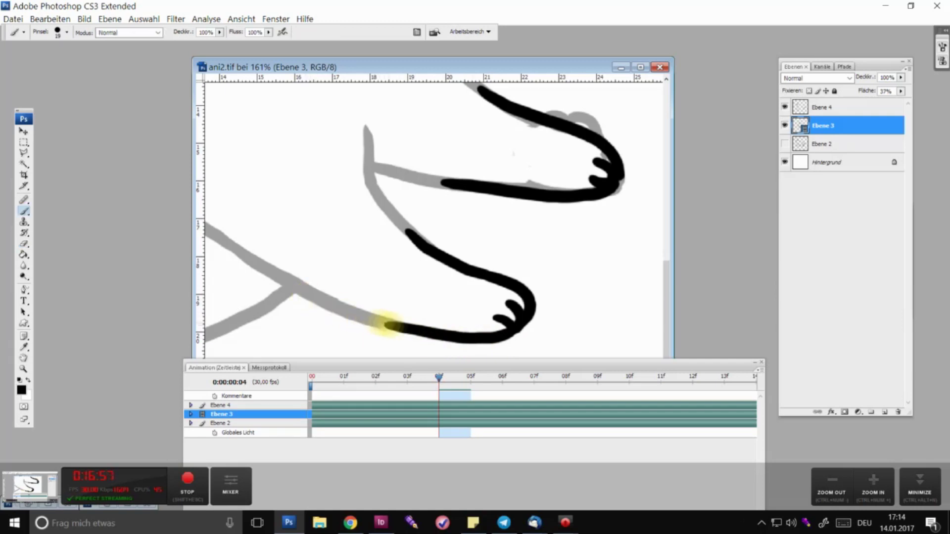
left_click_drag(520, 159, 519, 201)
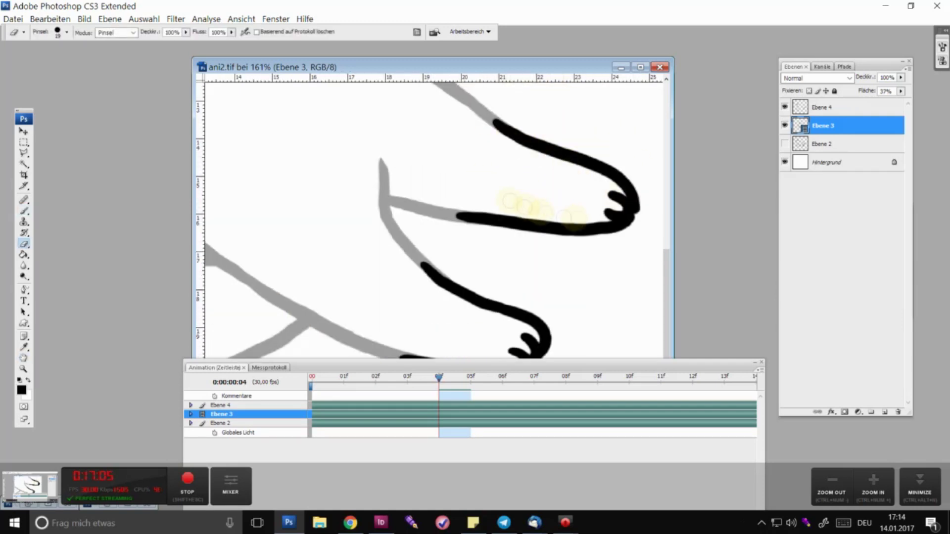
key("ctrl+minus")
key("ctrl+minus")
key("ctrl+minus")
key("ctrl+alt+z")
key("ctrl+alt+z")
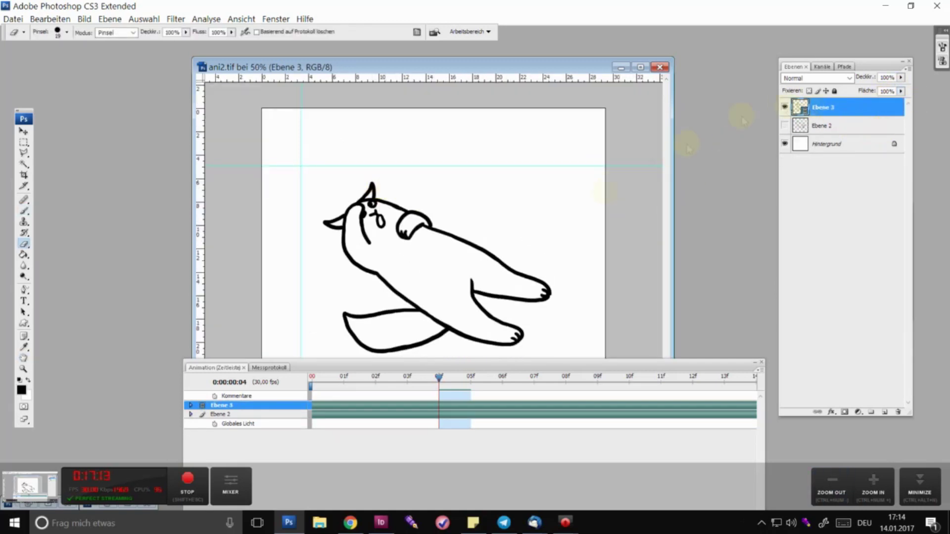
left_click_drag(438, 377, 471, 378)
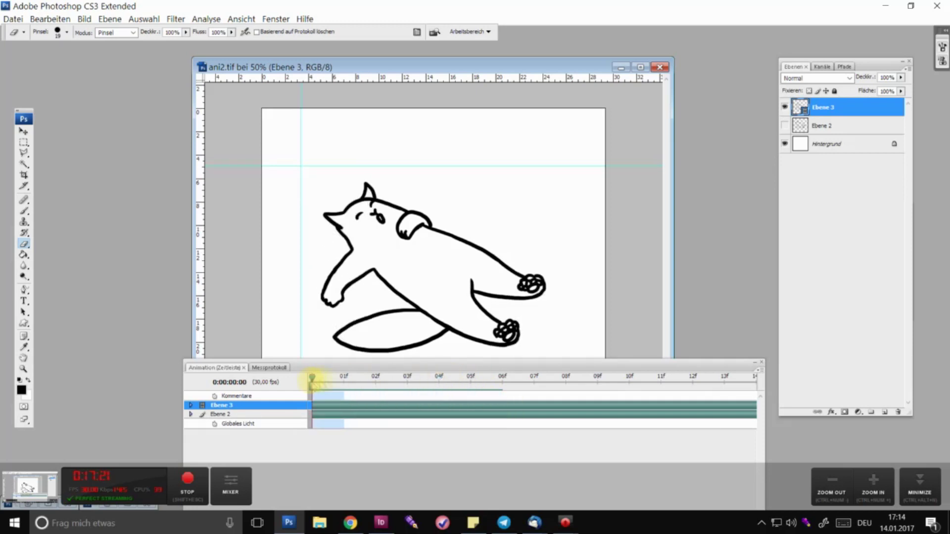
- On frame 02, paint the cat's eye as a black dot
left_click_drag(312, 379, 376, 378)
key("b")
key("ctrl+plus")
key("ctrl+plus")
key("ctrl+plus")
left_click(377, 214)
key("ctrl+minus")
key("ctrl+minus")
key("ctrl+minus")
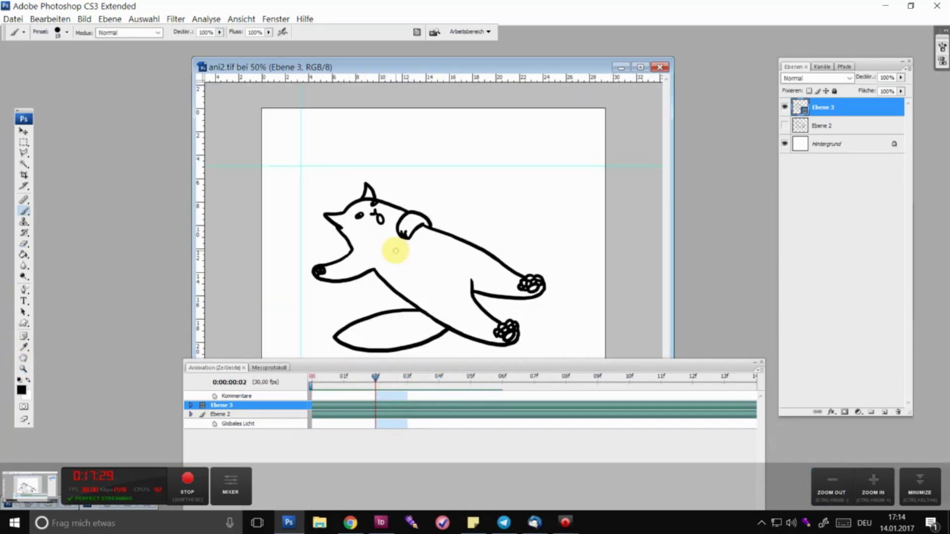
- At frame 03, fade the drawing to grey and trace both paws in black on a new layer
left_click_drag(321, 386, 407, 379)
key("ctrl+shift+alt+n")
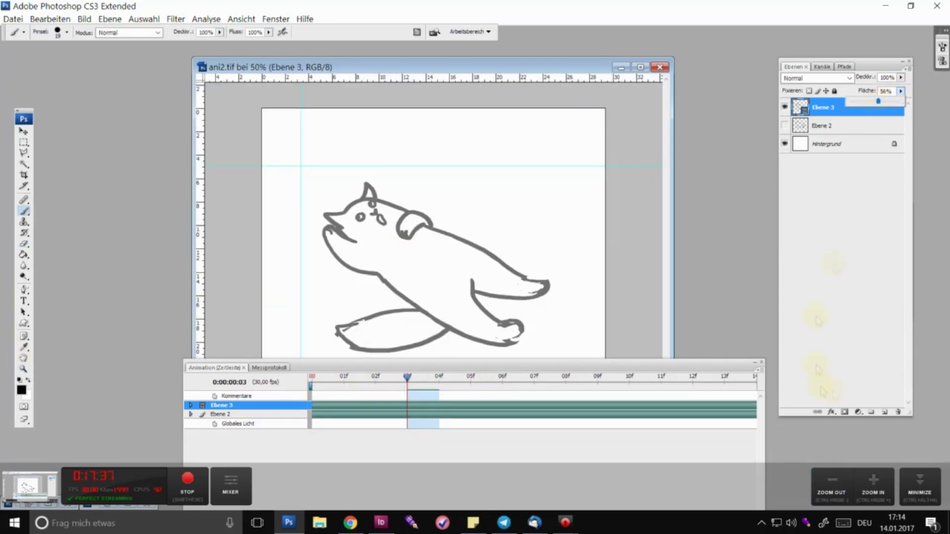
key("z")
left_click_drag(346, 317, 442, 355)
key("b")
mouse_move(456, 174)
left_mouse_down()
mouse_move(290, 218)
mouse_move(318, 276)
left_mouse_up()
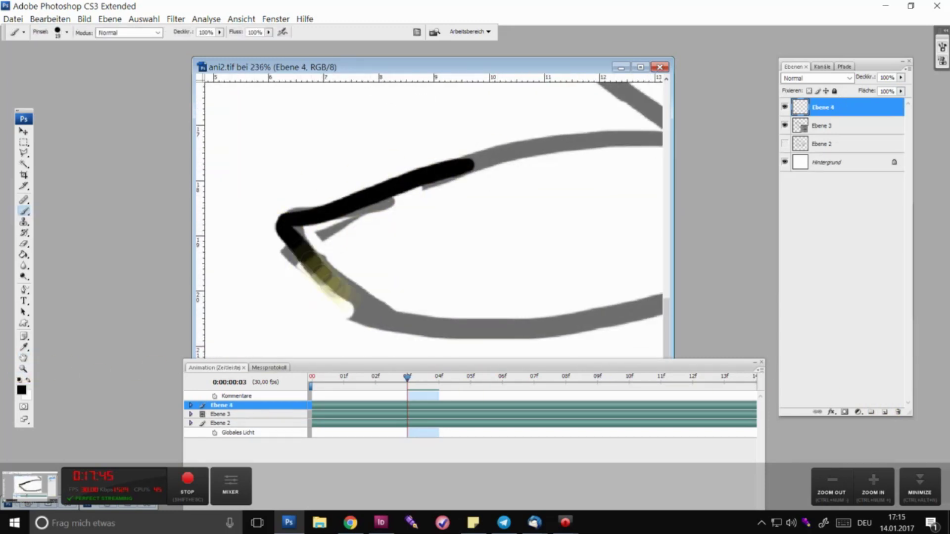
key("h")
mouse_move(445, 247)
left_mouse_down()
mouse_move(596, 233)
mouse_move(446, 208)
left_mouse_up()
key("b")
mouse_move(430, 143)
left_mouse_down()
mouse_move(547, 169)
mouse_move(600, 194)
mouse_move(395, 198)
left_mouse_up()
mouse_move(371, 104)
left_mouse_down()
mouse_move(529, 128)
mouse_move(456, 248)
mouse_move(317, 242)
left_mouse_up()
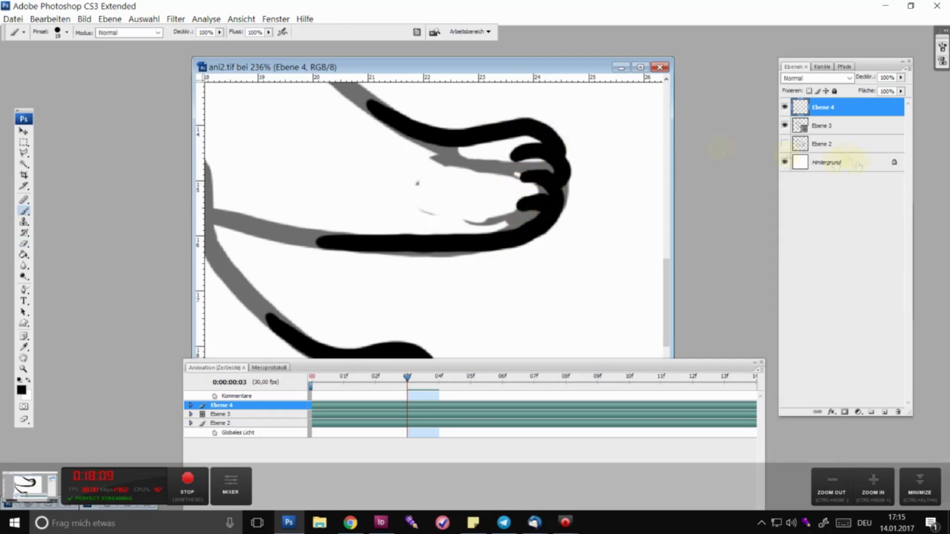
- Erase the grey sketch strokes inside and around the paws on Ebene 3
left_click(821, 125)
key("e")
left_click_drag(381, 116, 519, 169)
left_click_drag(396, 168, 489, 200)
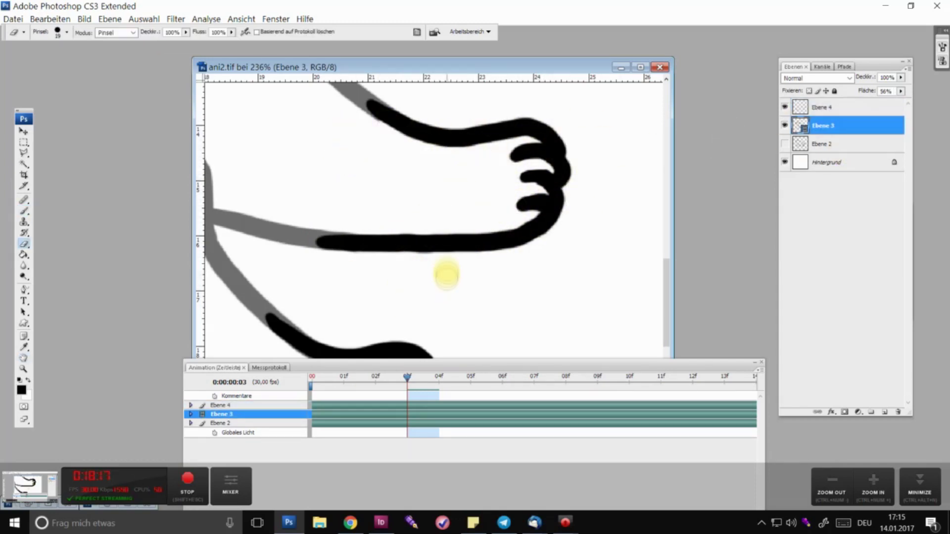
left_click_drag(447, 274, 435, 149)
left_click_drag(322, 270, 403, 287)
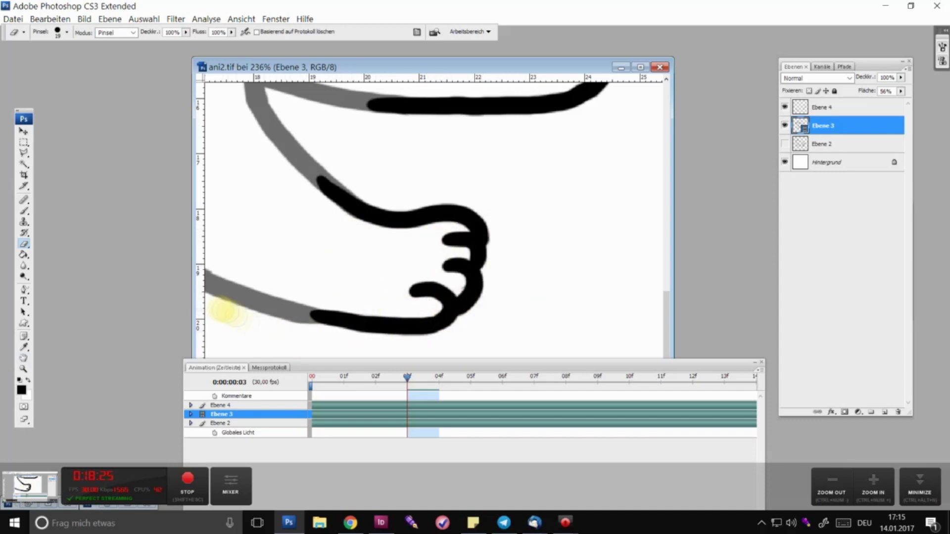
key("b")
left_click_drag(342, 330, 273, 283)
- Erase the grey sketch along the tail and merge the tracing into Ebene 3
key("ctrl+minus")
key("ctrl+minus")
key("ctrl+minus")
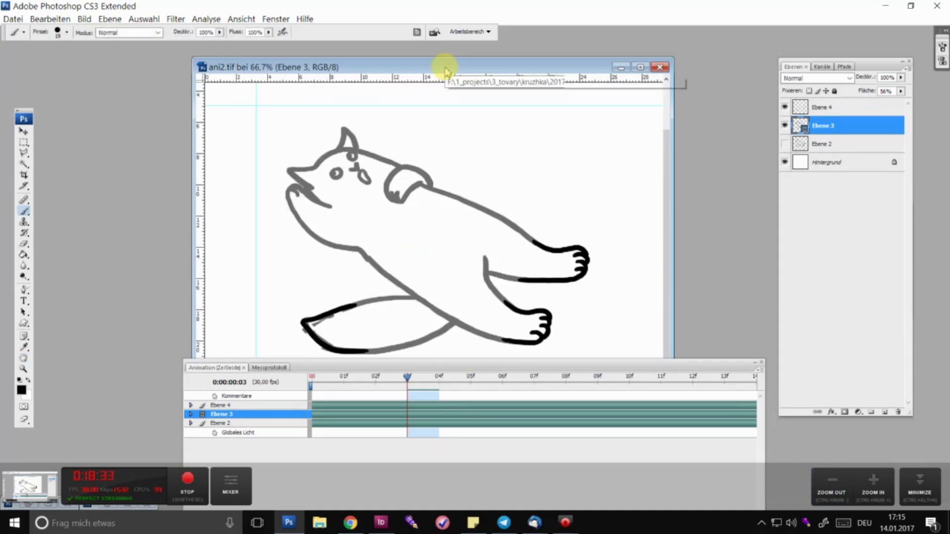
key("e")
scroll(285, 361, "up", 3)
left_click_drag(424, 317, 352, 186)
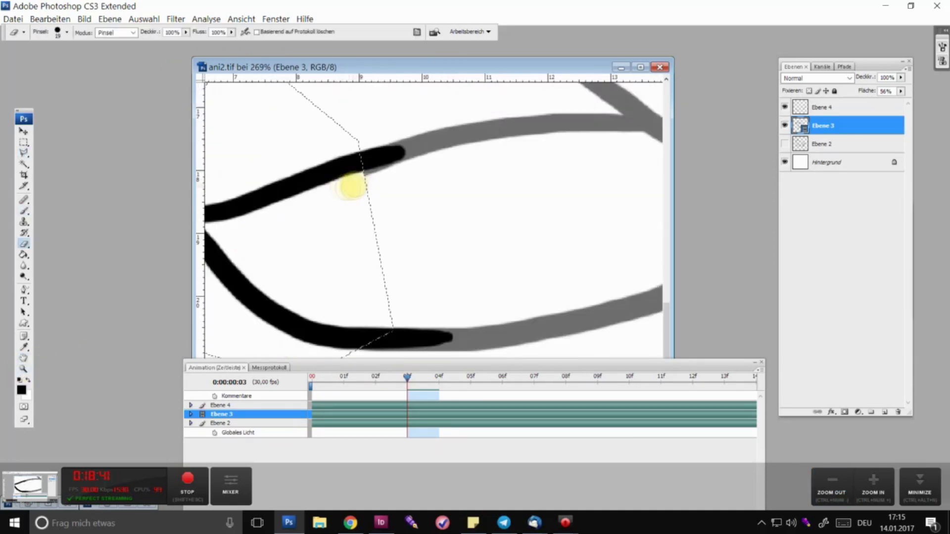
key("ctrl+minus")
key("ctrl+minus")
key("ctrl+minus")
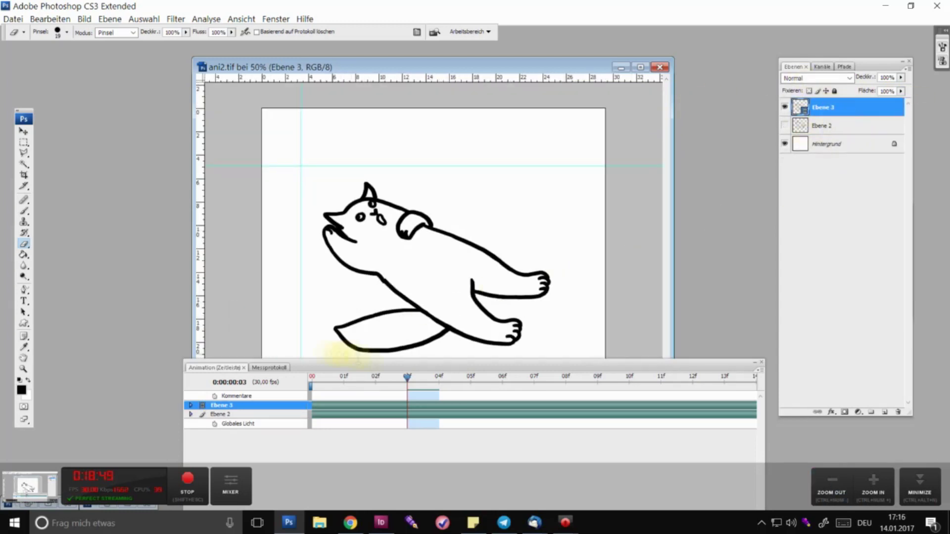
left_click(368, 384)
- Scrub the timeline through frames 00 to 06, checking frames 05 and 02 along the way
mouse_move(368, 384)
left_mouse_down()
mouse_move(409, 379)
mouse_move(339, 381)
mouse_move(445, 391)
left_mouse_up()
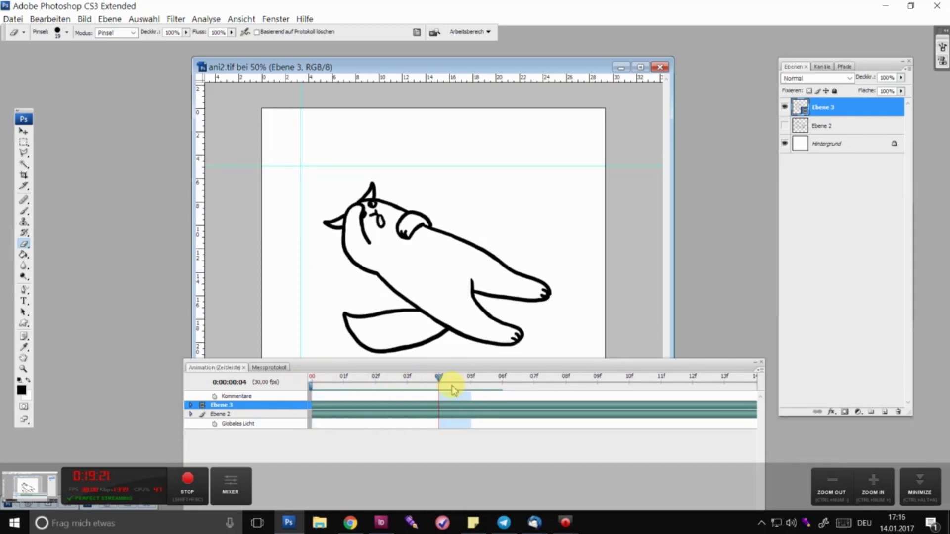
left_click_drag(438, 382, 470, 383)
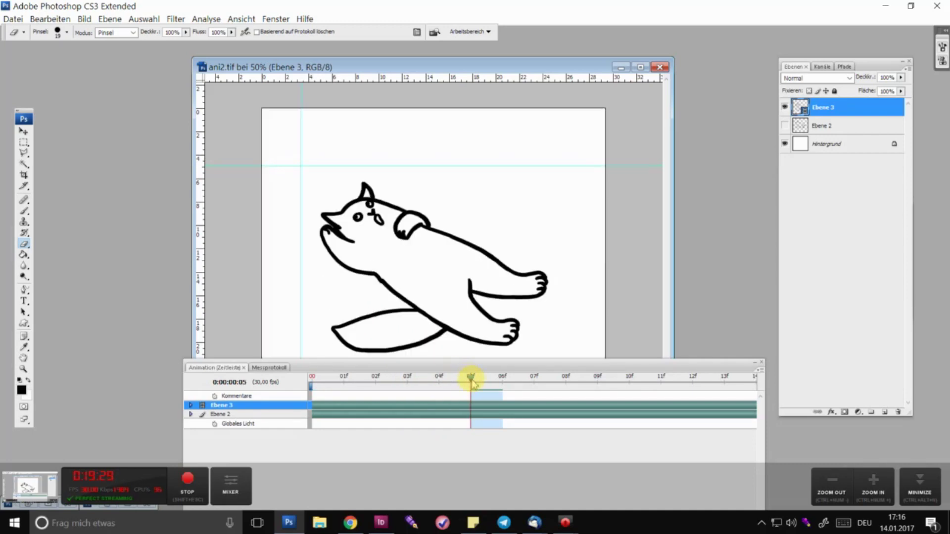
left_click_drag(409, 380, 376, 382)
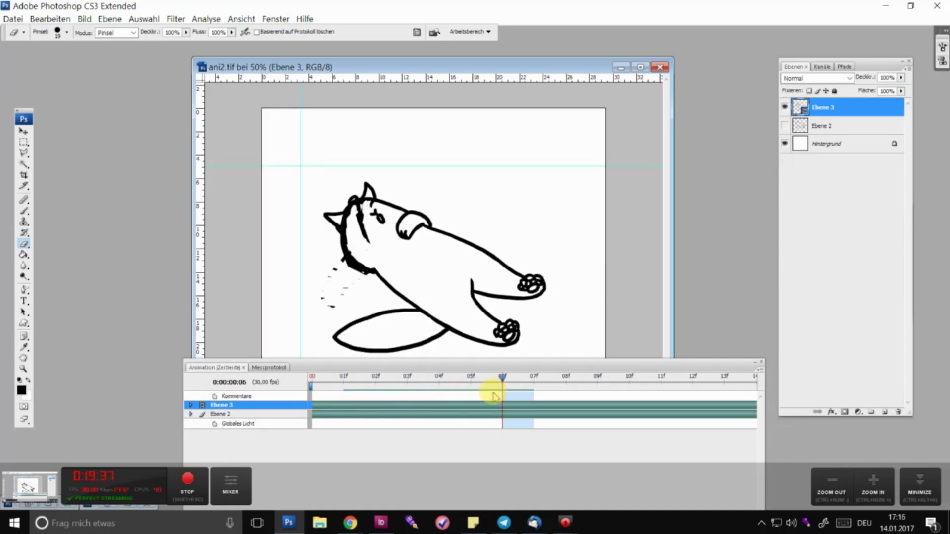
mouse_move(495, 396)
left_mouse_down()
mouse_move(319, 383)
mouse_move(492, 383)
mouse_move(416, 386)
left_mouse_up()
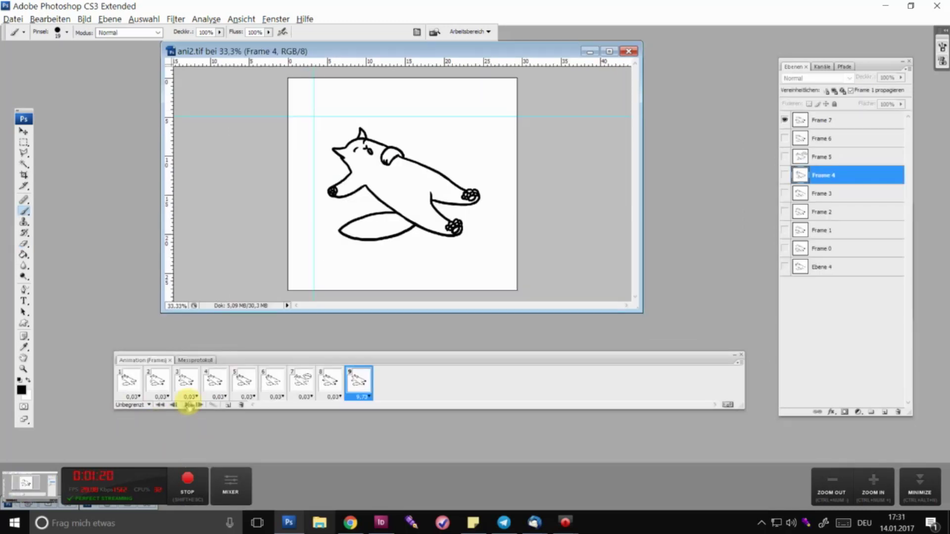
- Select all animation frames and set their delay to 0.2 seconds
left_click(134, 396)
left_click(149, 292)
left_click(162, 397)
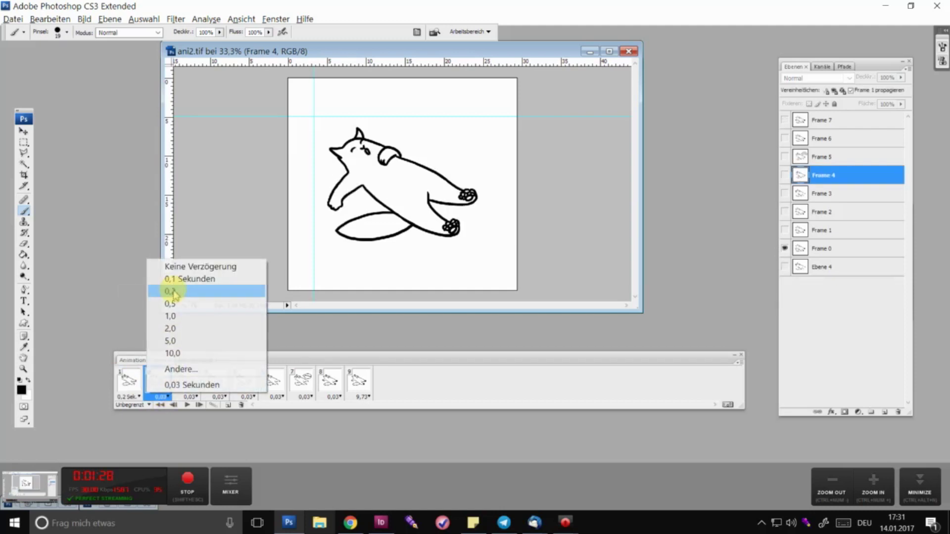
left_click(177, 292)
left_click(361, 383, "shift")
left_click(190, 396)
left_click(198, 292)
- Preview the animation and hold the speech-bubble frame for 1 second
left_click(186, 405)
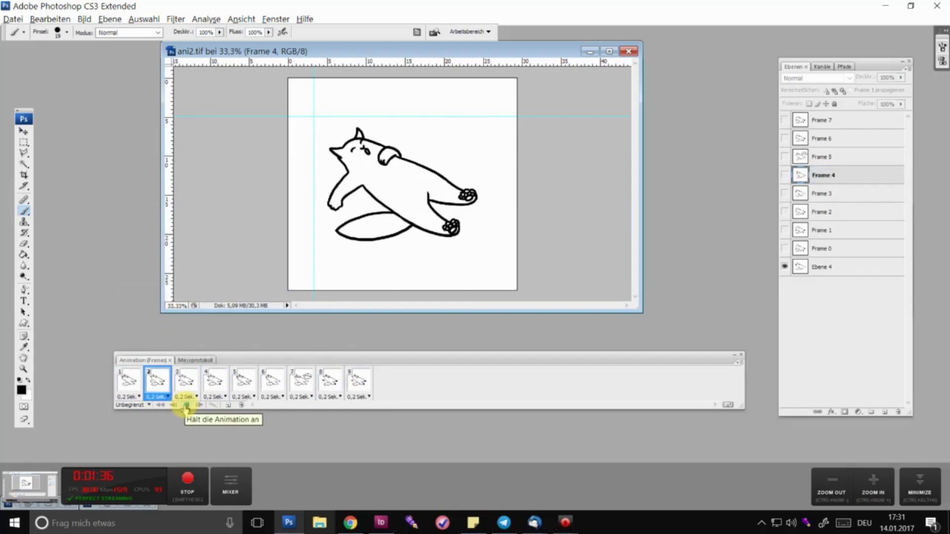
left_click(186, 405)
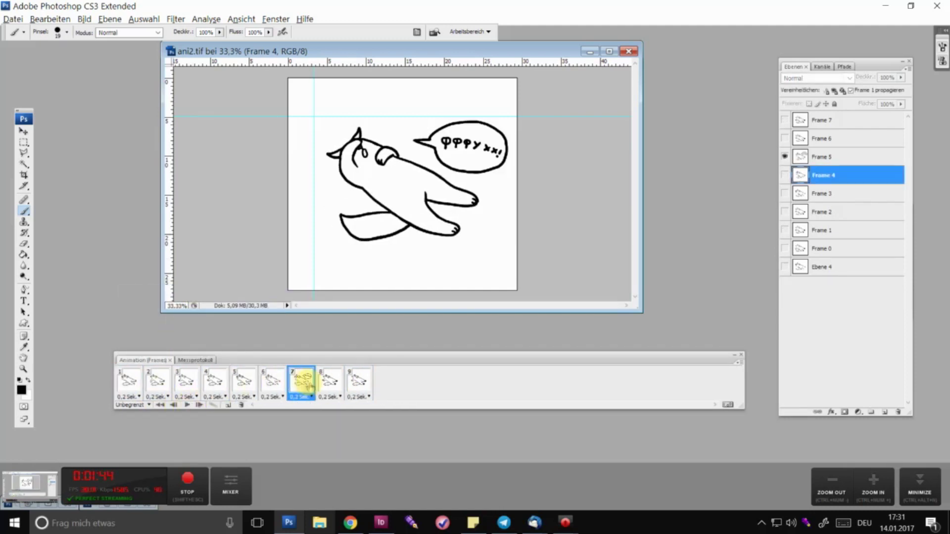
left_click(303, 397)
left_click(316, 315)
left_click(186, 405)
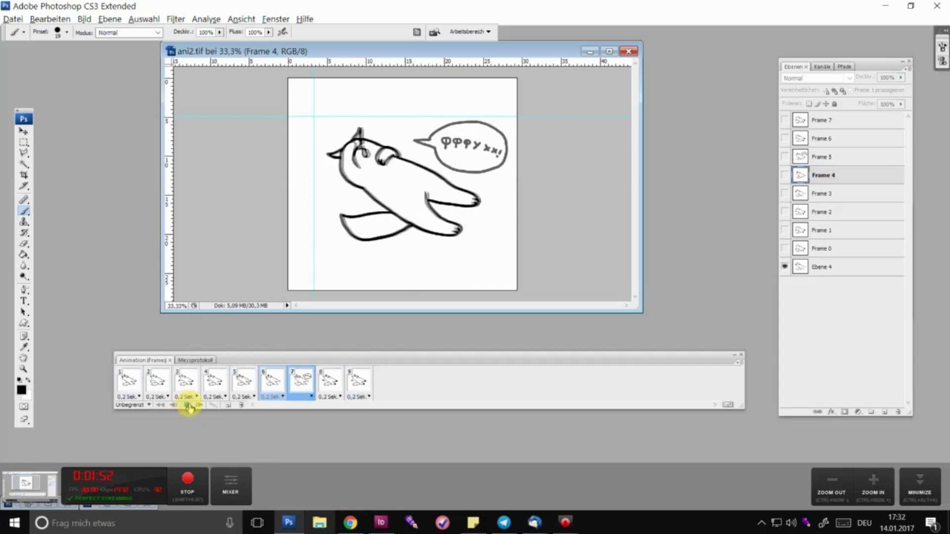
left_click(128, 383)
- Delete the unwanted frame and play the animation back to check it
left_click(241, 405)
key("Return")
left_click(186, 405)
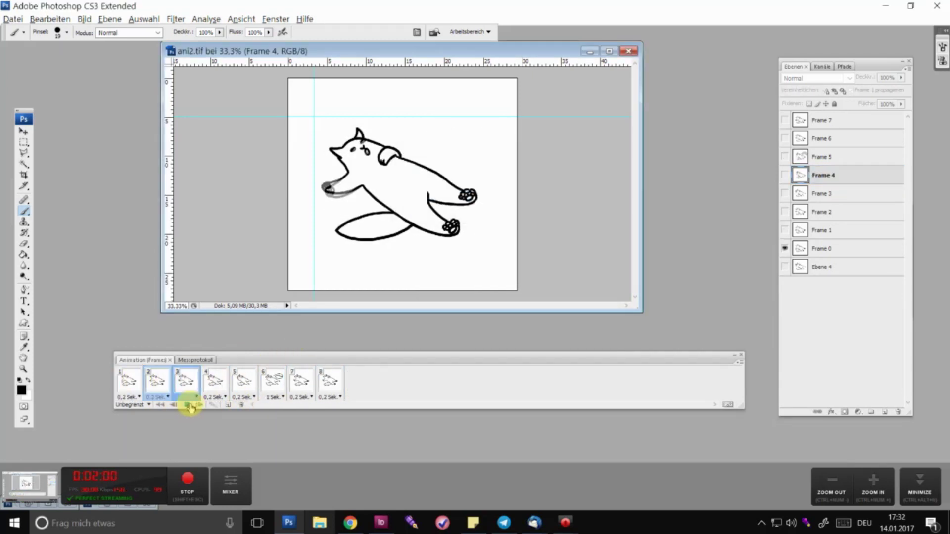
left_click(271, 382)
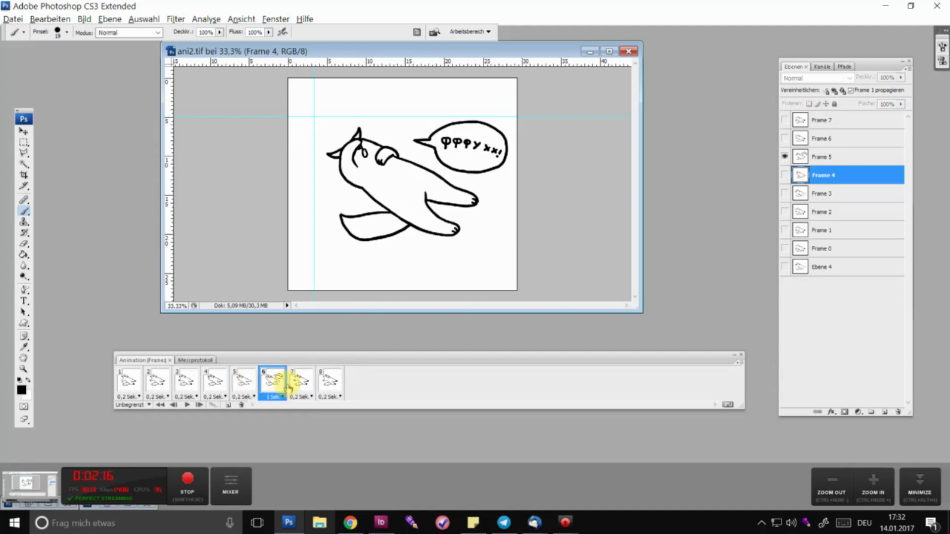
left_click(50, 19)
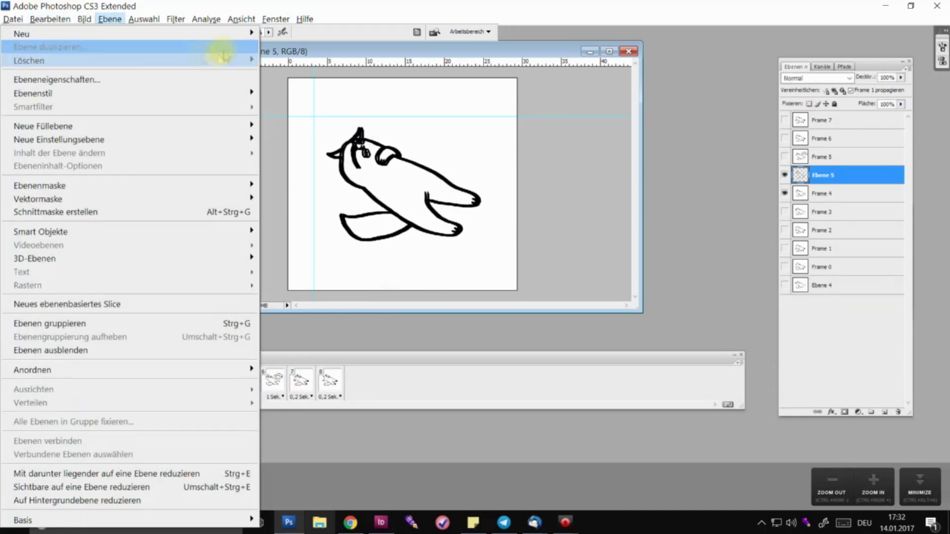
- Remove the empty Ebene 5 layer with Layer > Löschen and duplicate frames toward ten
left_click(296, 50)
left_click(185, 379)
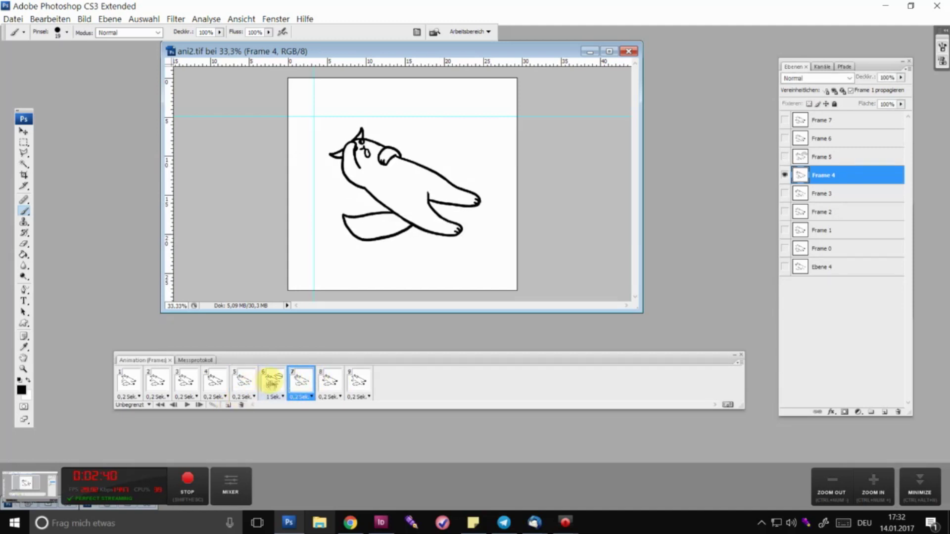
left_click(218, 384)
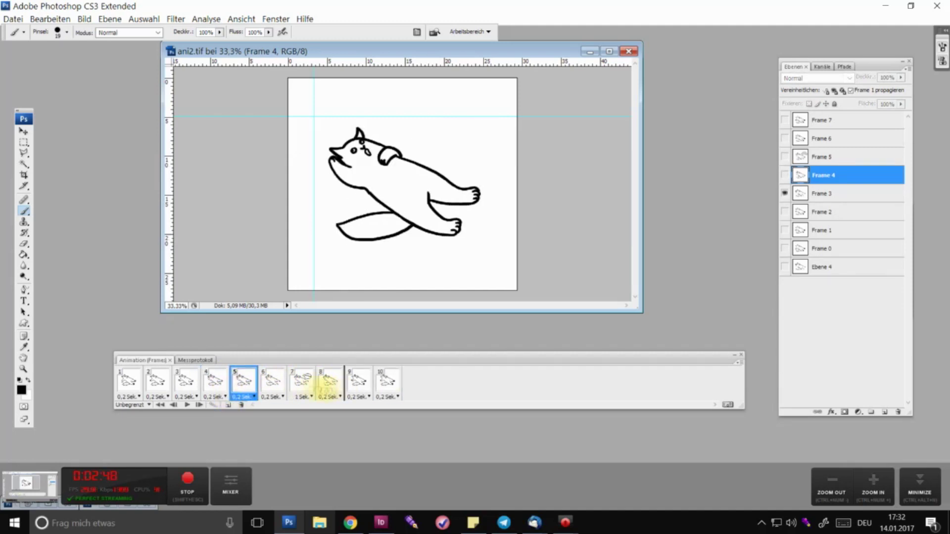